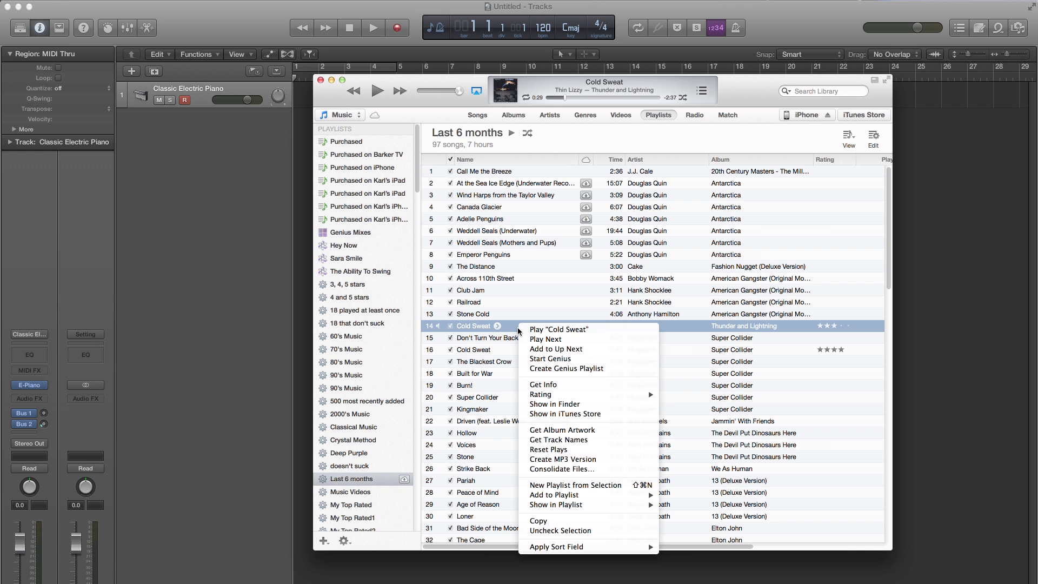
- Reveal Cold Sweat by Thin Lizzy in Finder and import 05 Cold Sweat.m4a into the project as an audio track starting at bar 2
{"action": "left_click", "coordinate": [555, 404]}
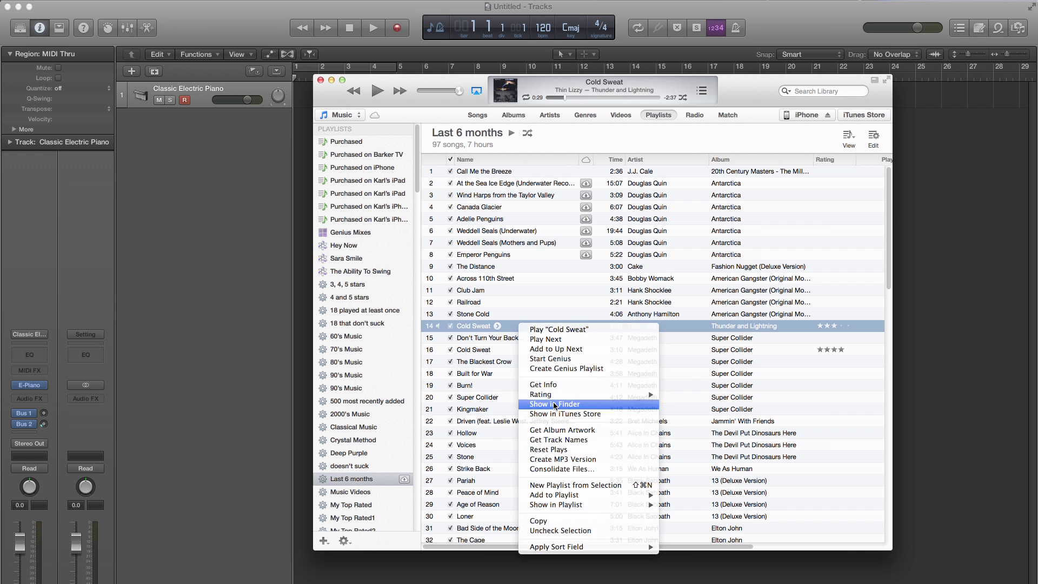
{"action": "left_click_drag", "start_coordinate": [416, 85], "coordinate": [712, 408]}
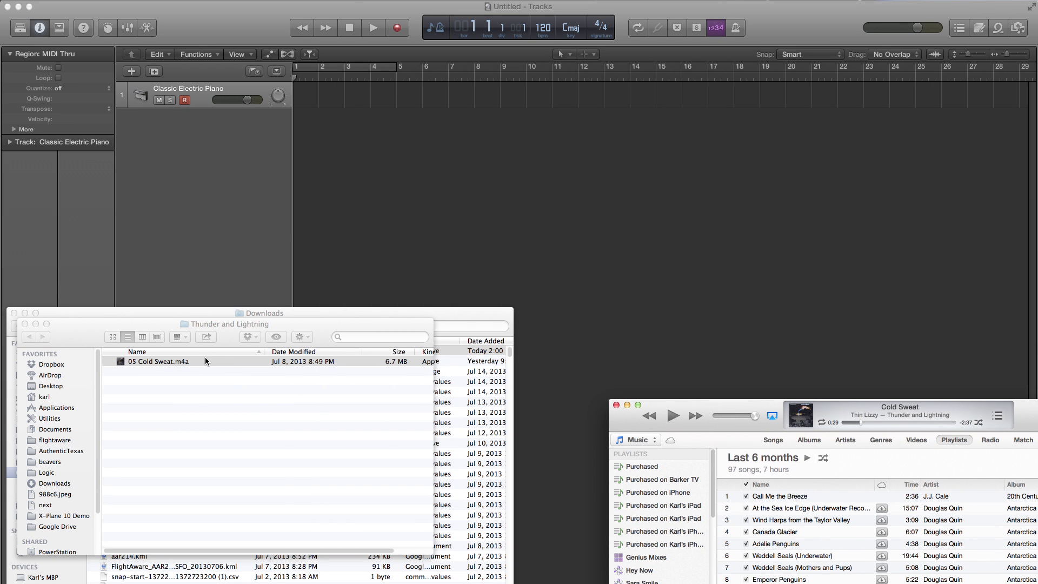
{"action": "left_click_drag", "start_coordinate": [204, 359], "coordinate": [331, 144]}
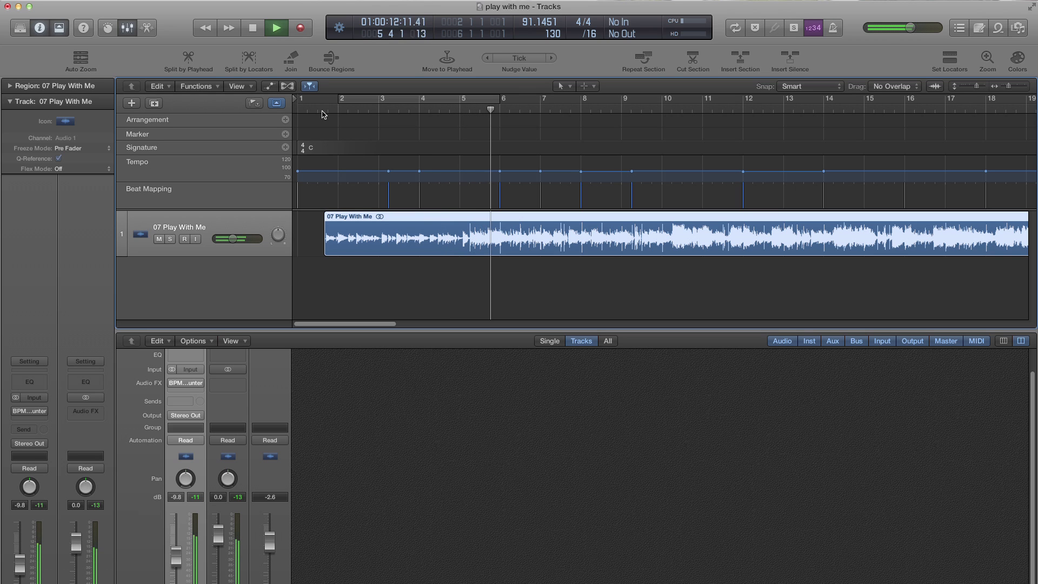
{"action": "key", "text": "space"}
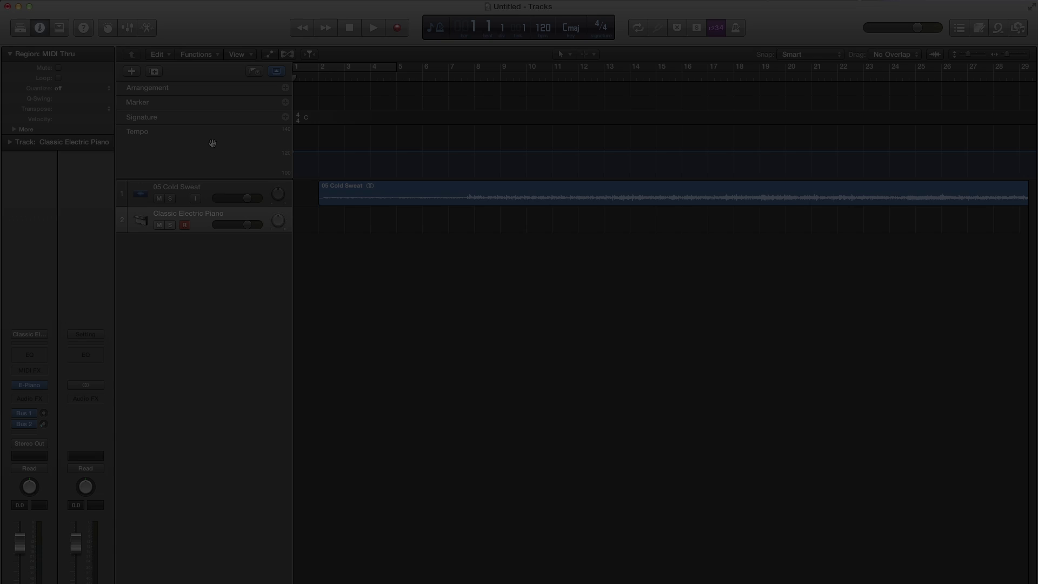
- Show the Beat Mapping global track and analyse the transients of the 05 Cold Sweat region
{"action": "right_click", "coordinate": [214, 144]}
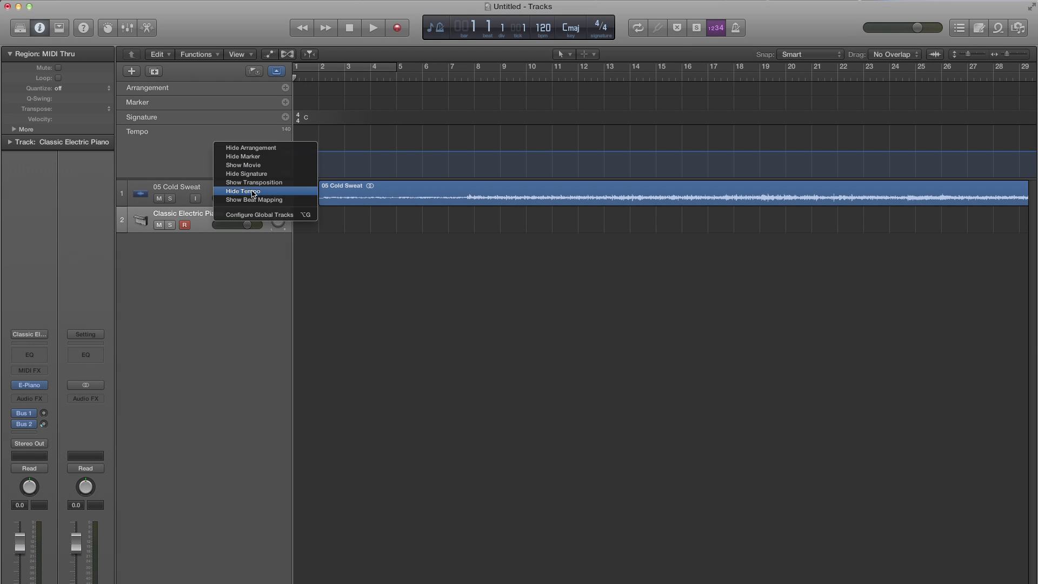
{"action": "left_click", "coordinate": [259, 200]}
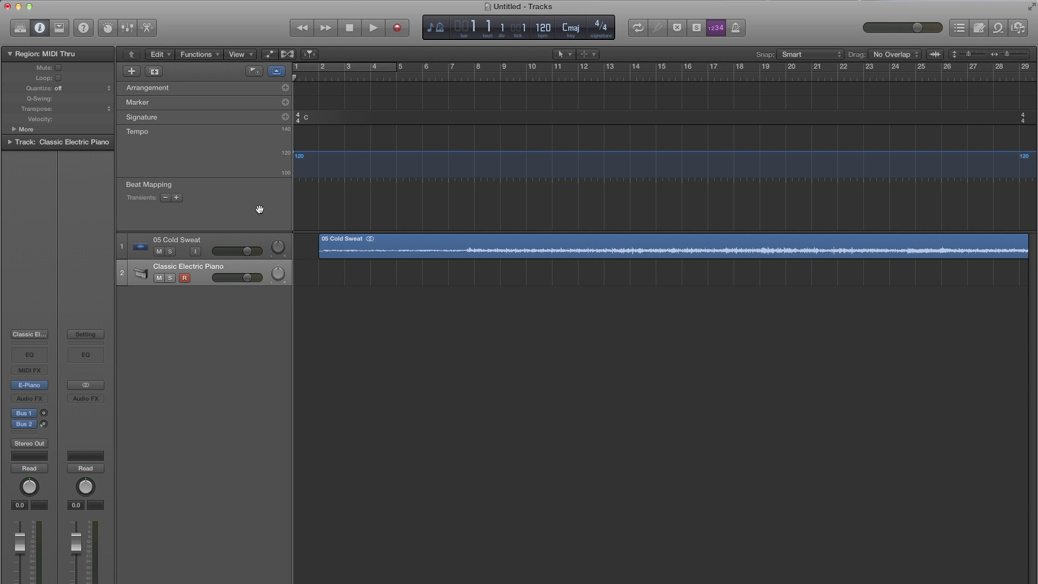
{"action": "left_click", "coordinate": [266, 240]}
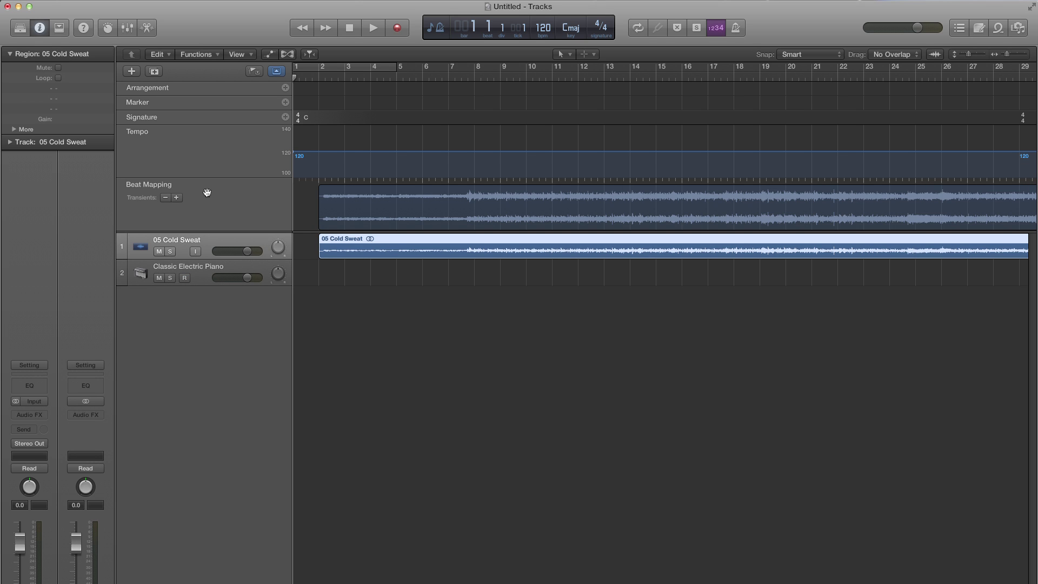
{"action": "left_click", "coordinate": [178, 186]}
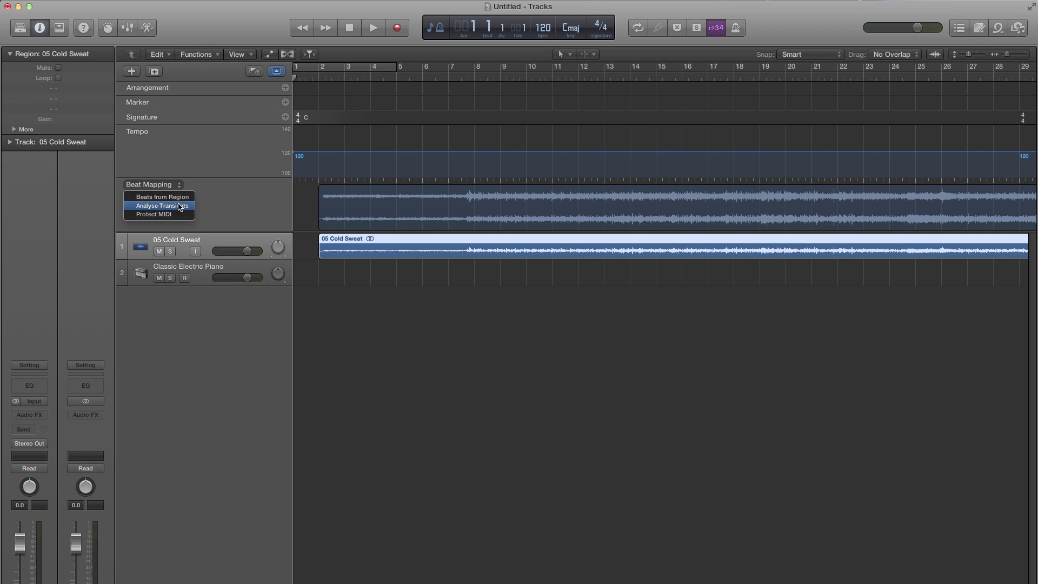
{"action": "left_click", "coordinate": [162, 206]}
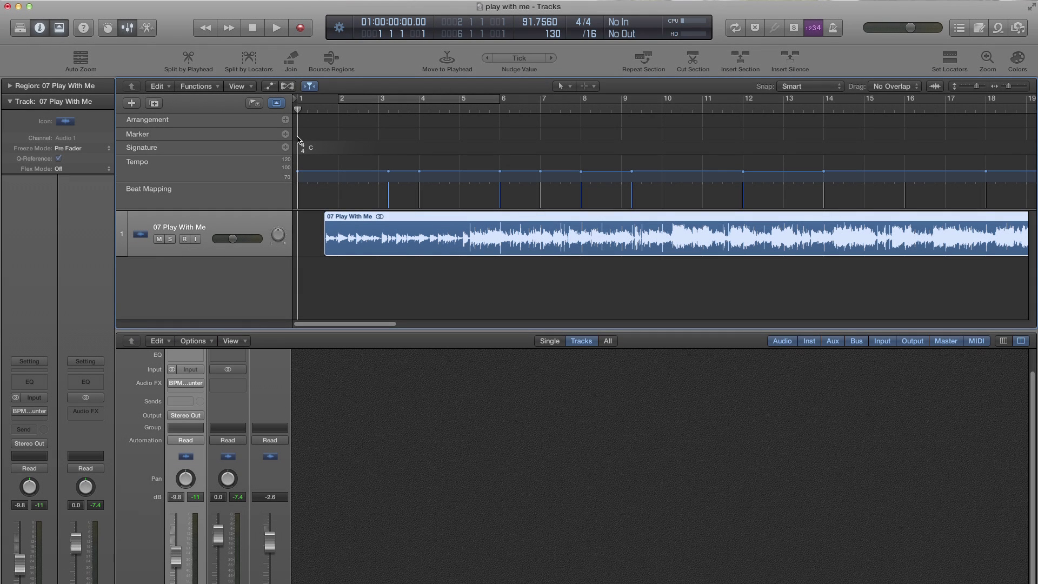
- Play the 07 Play With Me track from the project start and turn on the cycle range from bar 2 to bar 6
{"action": "key", "text": "space"}
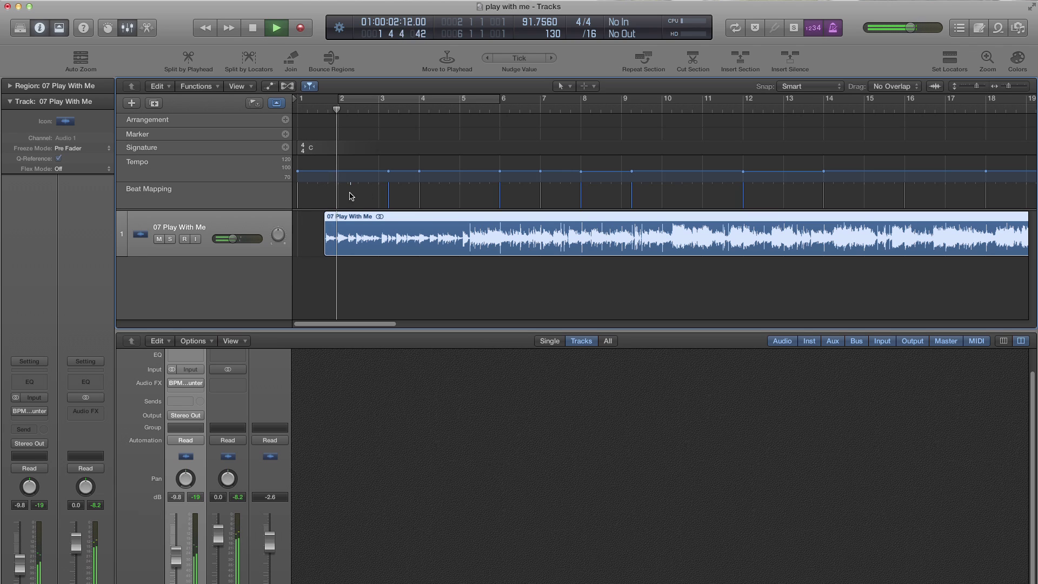
{"action": "left_click", "coordinate": [369, 99]}
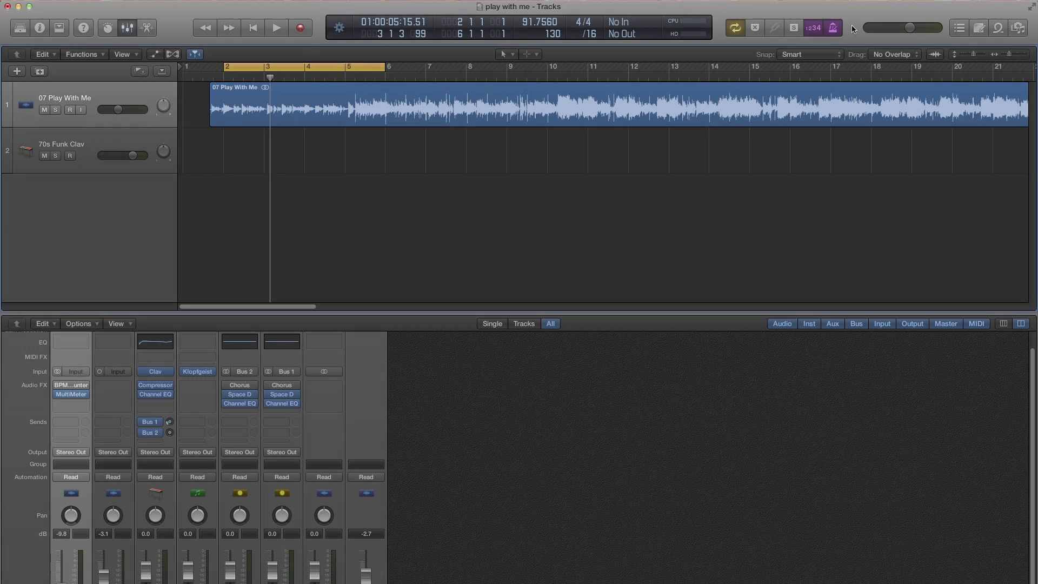
- Add the Varispeed display to the LCD in the control bar customization
{"action": "left_click", "coordinate": [873, 30]}
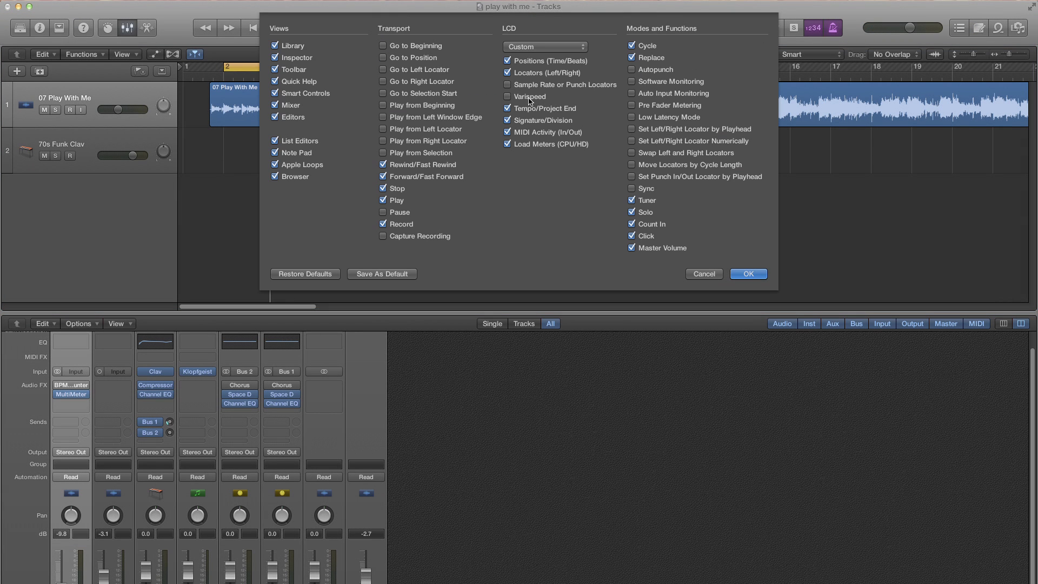
{"action": "left_click", "coordinate": [508, 98]}
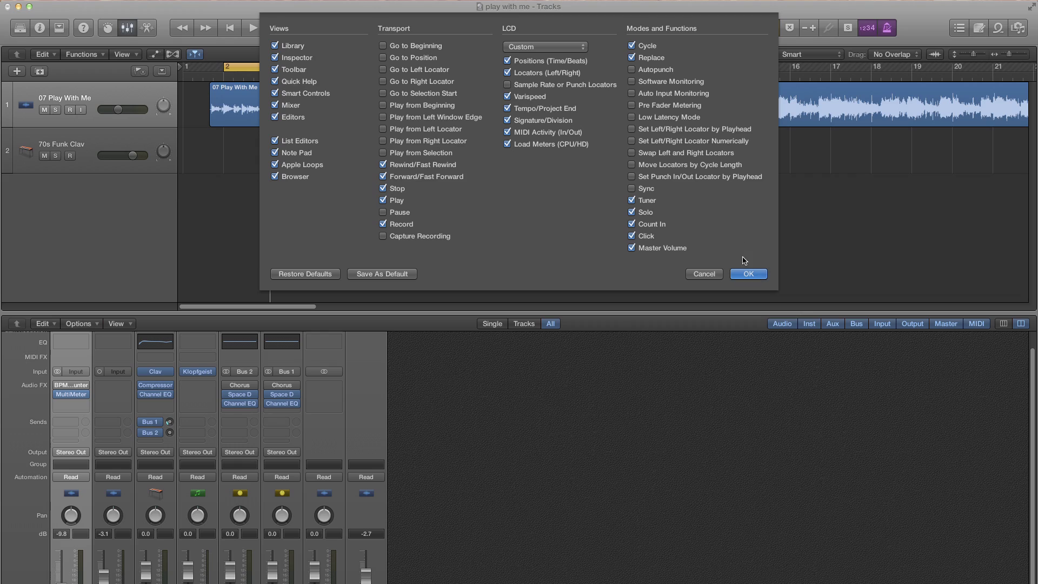
{"action": "left_click", "coordinate": [749, 274]}
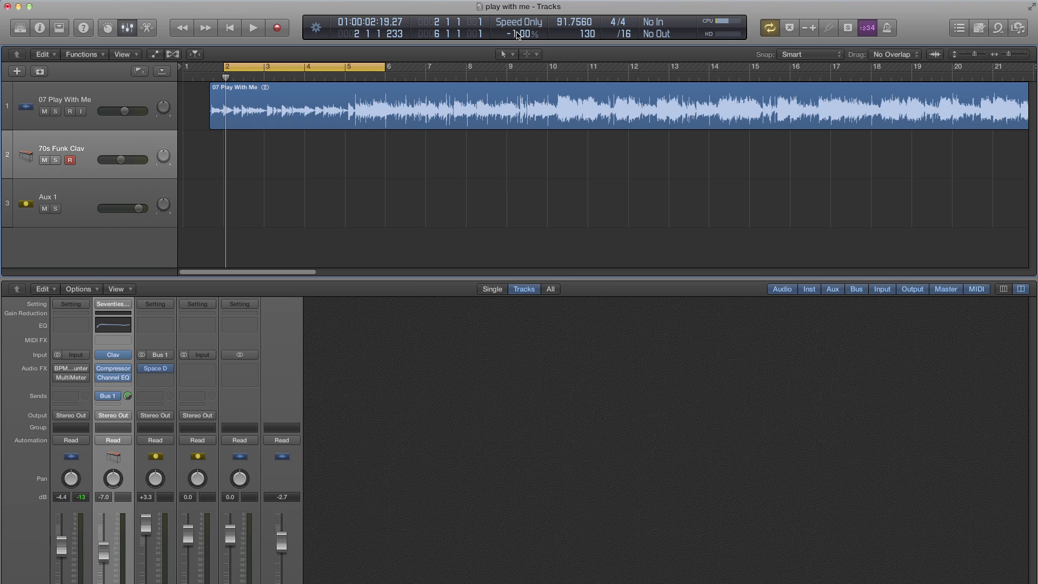
- Slow the Speed Only Varispeed to -25%, audition the song, and lower it further to -50%
{"action": "left_click_drag", "start_coordinate": [514, 33], "coordinate": [514, 38]}
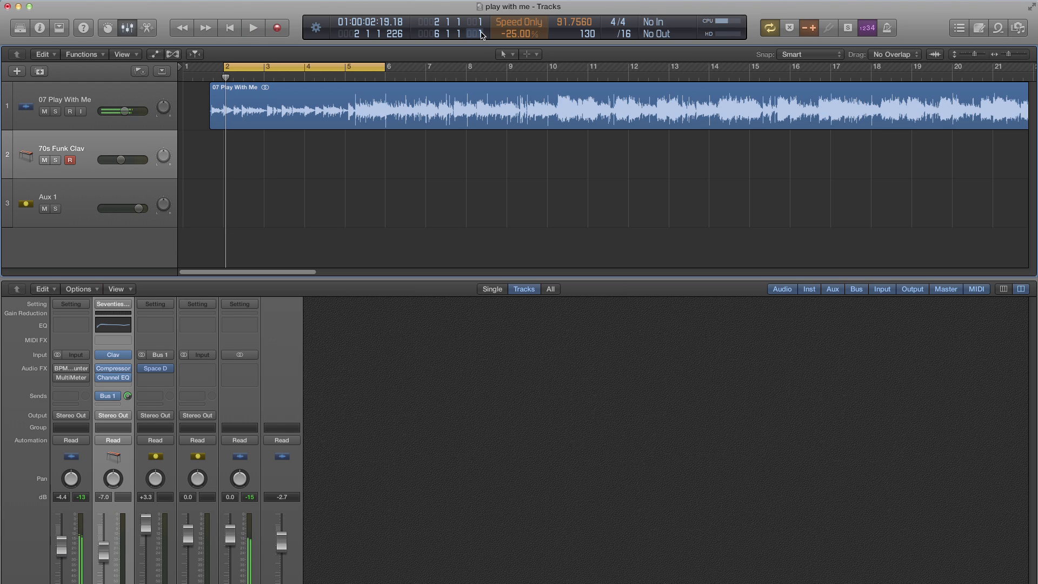
{"action": "key", "text": "space"}
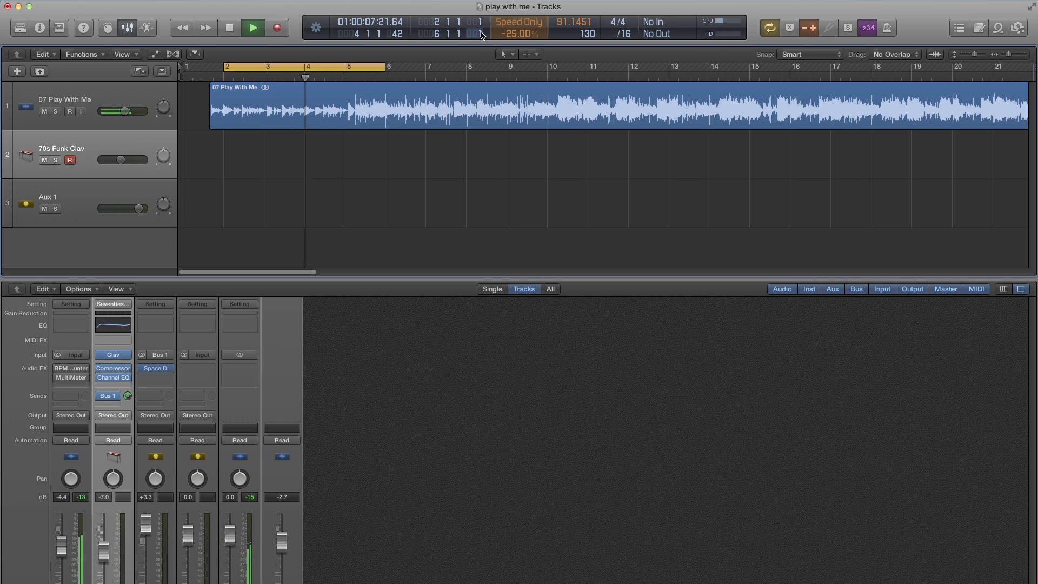
{"action": "key", "text": "space"}
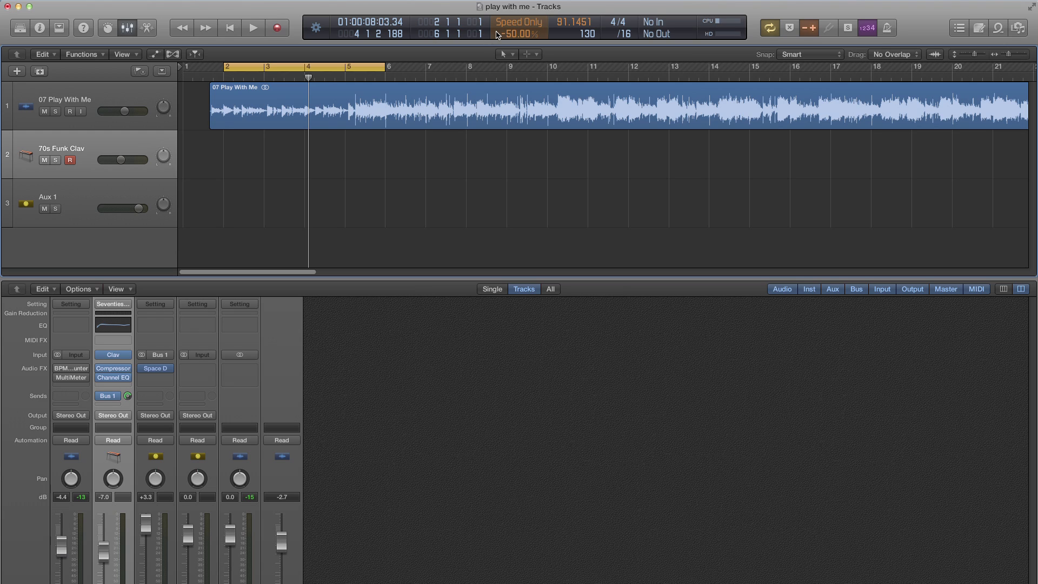
{"action": "key", "text": "space"}
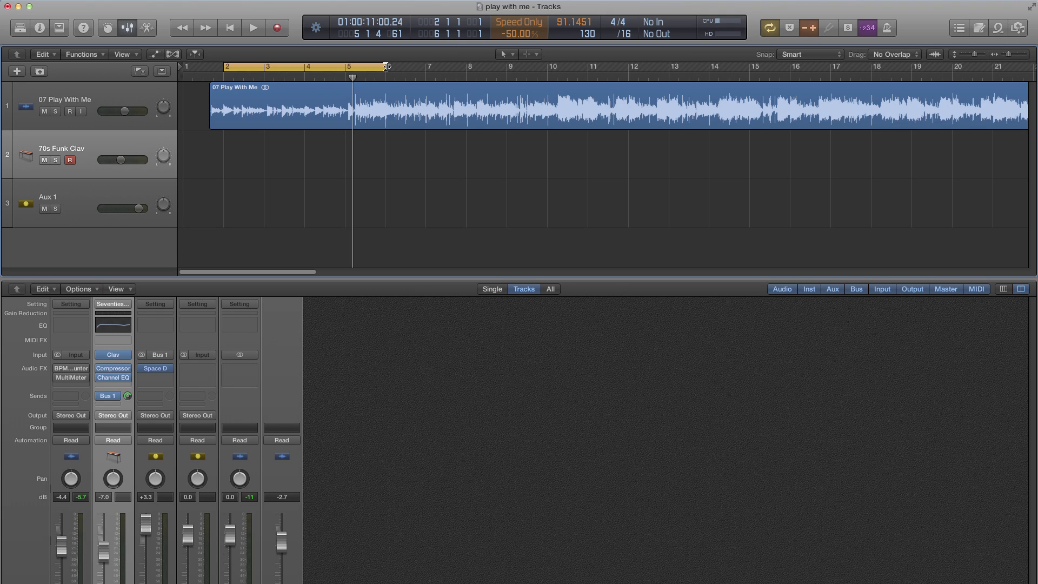
- Shorten the cycle range to run from bar 2 to bar 4 and audition the loop
{"action": "left_click_drag", "start_coordinate": [385, 66], "coordinate": [305, 66]}
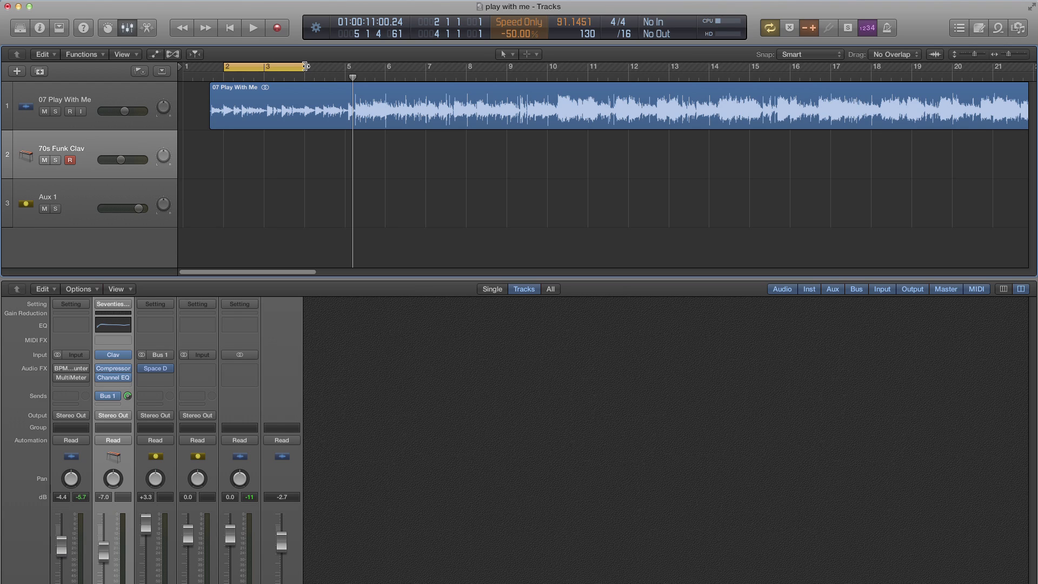
{"action": "key", "text": "space"}
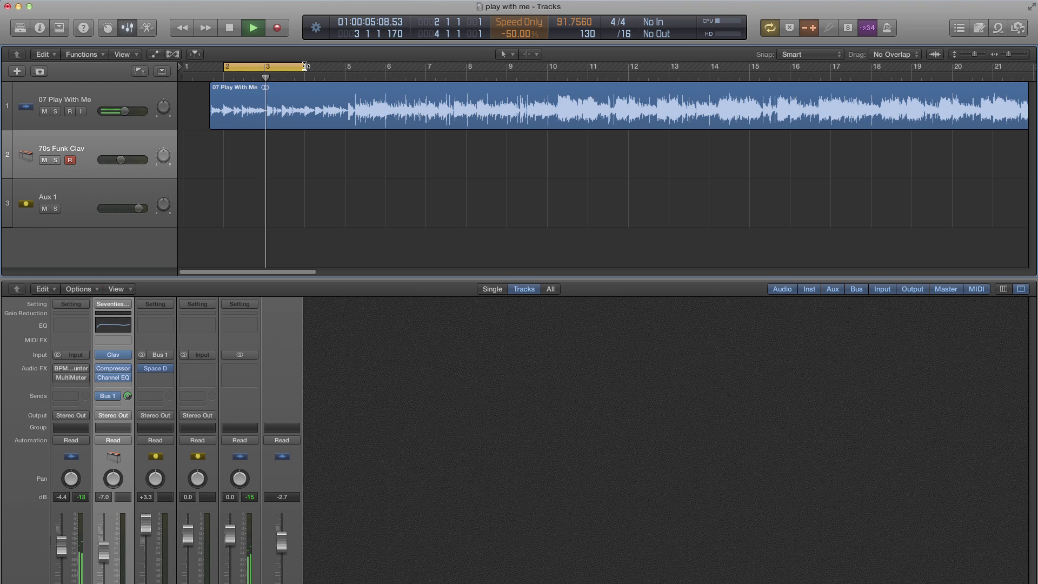
{"action": "key", "text": "space"}
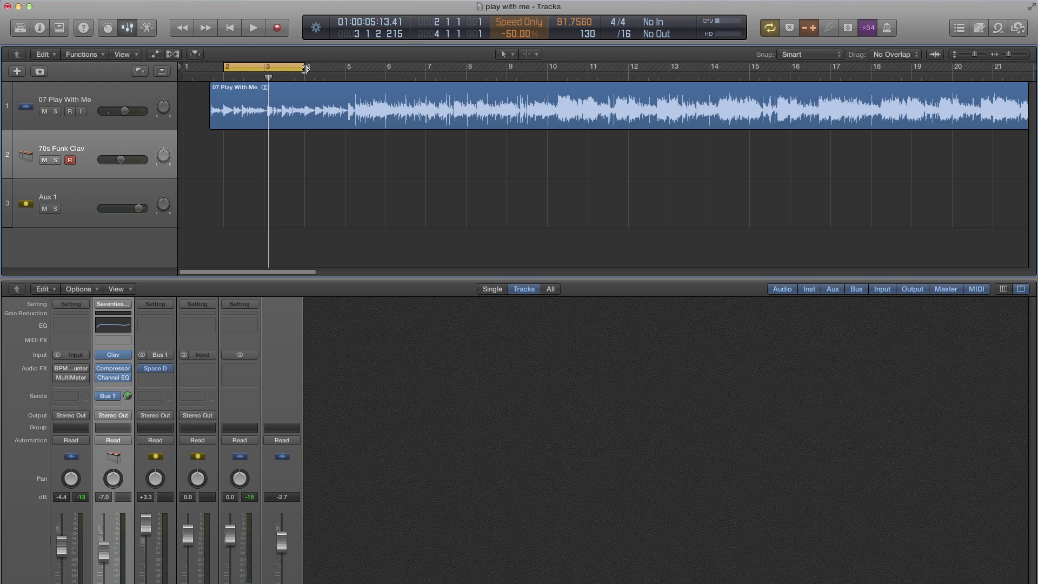
- Shorten the cycle range to the single bar from 2 to 3 and audition it
{"action": "left_click_drag", "start_coordinate": [305, 69], "coordinate": [266, 68]}
{"action": "key", "text": "space"}
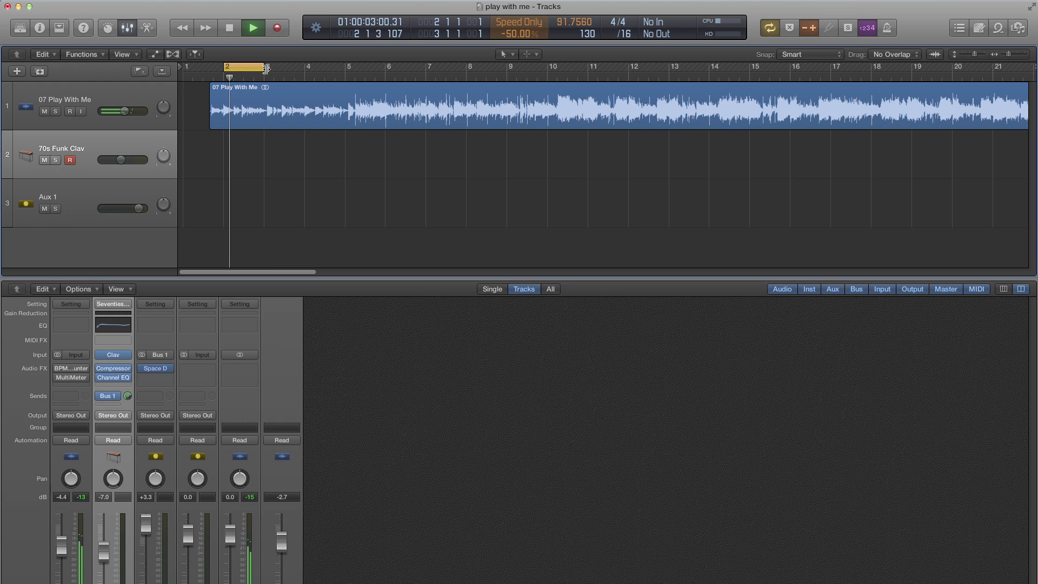
{"action": "key", "text": "space"}
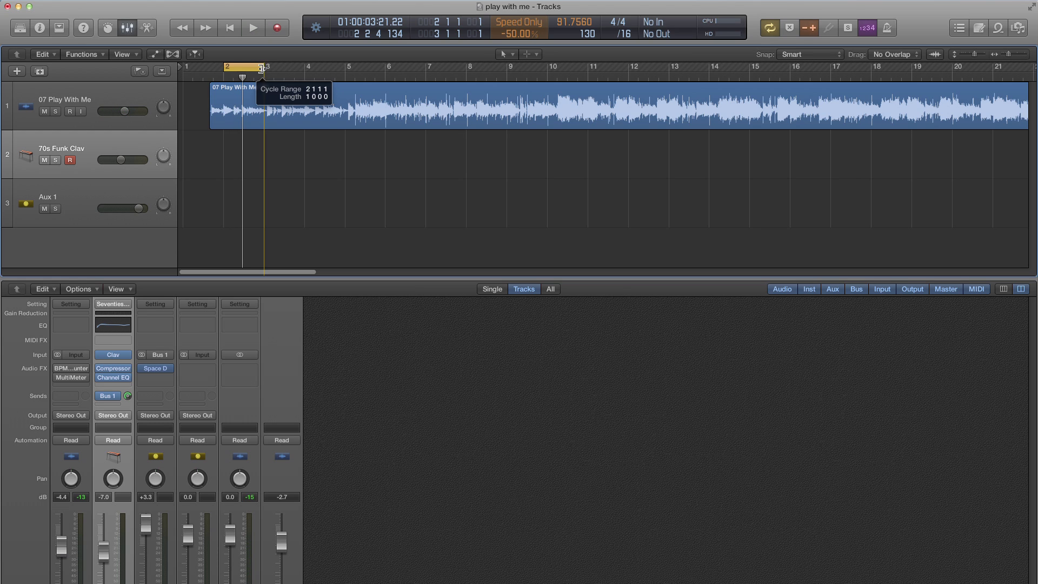
- Loop the second half of bar 3, and set the cycle range to bars 2 through 4 for practice playback
{"action": "left_click_drag", "start_coordinate": [262, 68], "coordinate": [291, 70]}
{"action": "key", "text": "space"}
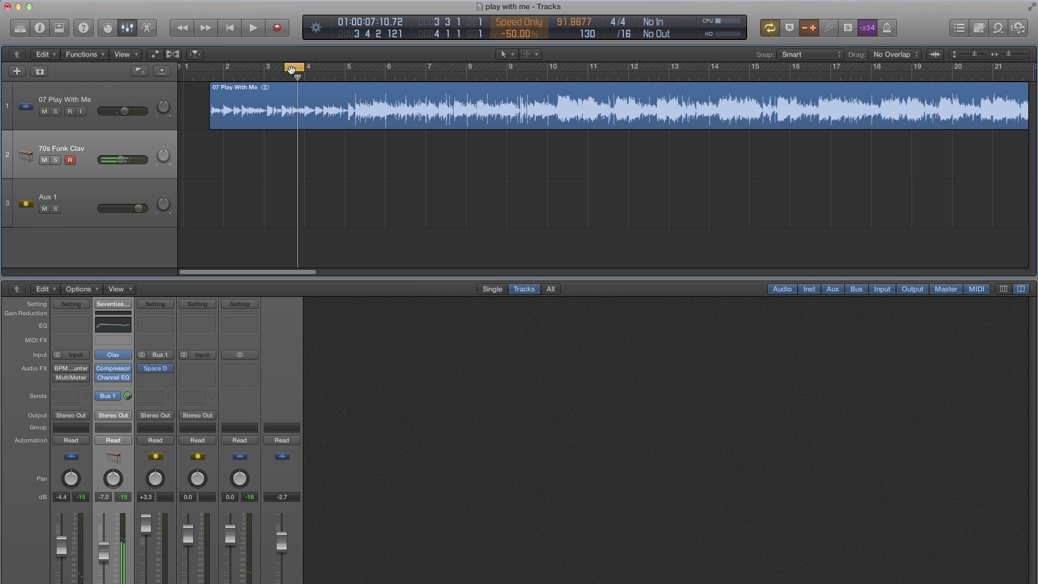
{"action": "mouse_move", "coordinate": [293, 68]}
{"action": "left_mouse_down"}
{"action": "mouse_move", "coordinate": [230, 54]}
{"action": "mouse_move", "coordinate": [239, 78]}
{"action": "mouse_move", "coordinate": [250, 67]}
{"action": "mouse_move", "coordinate": [304, 69]}
{"action": "left_mouse_up"}
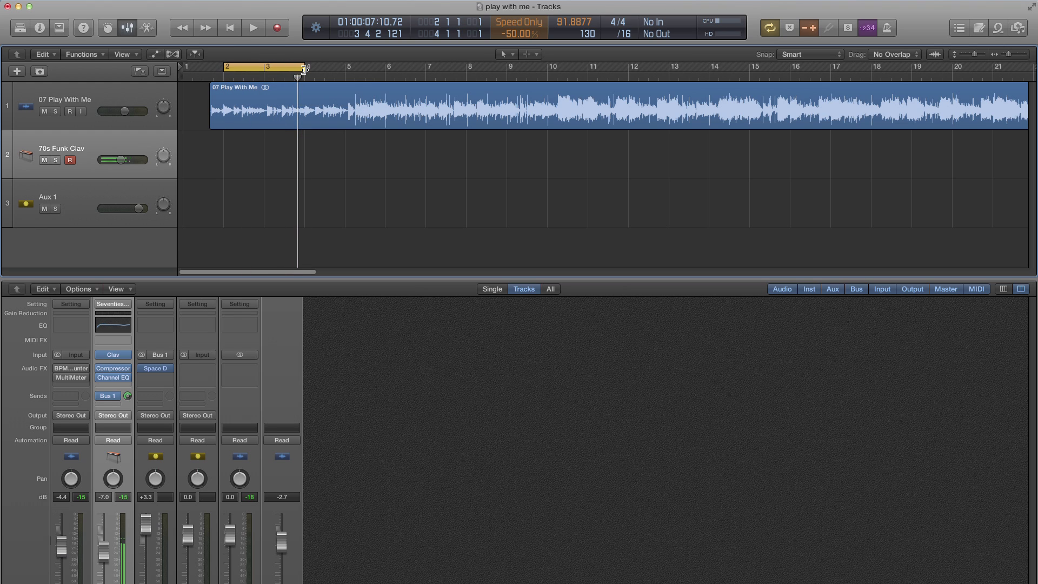
{"action": "key", "text": "space"}
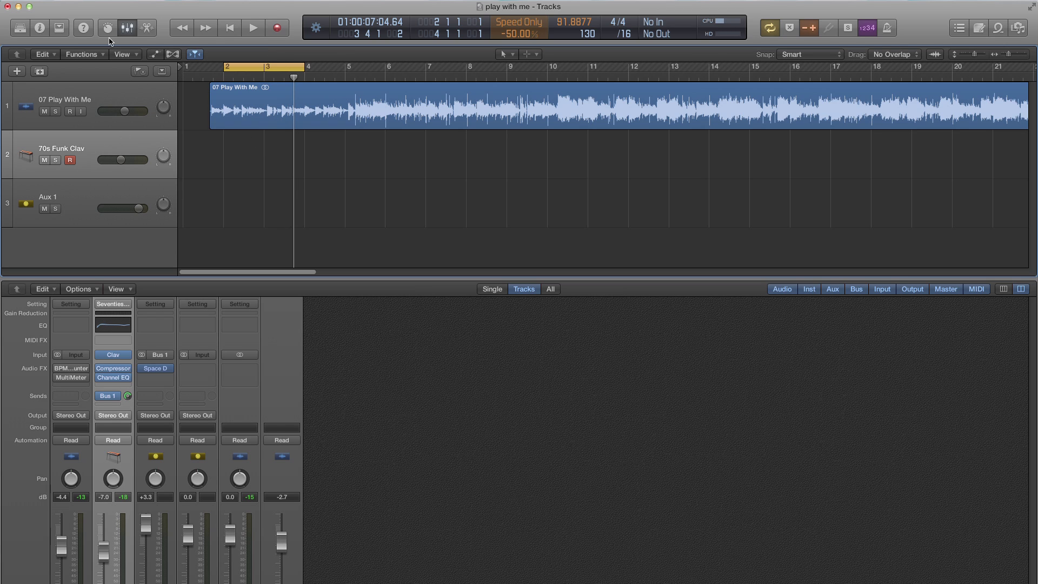
- Set overlapping MIDI recordings to Create Take Folder in the project's recording settings
{"action": "left_click", "coordinate": [91, 1]}
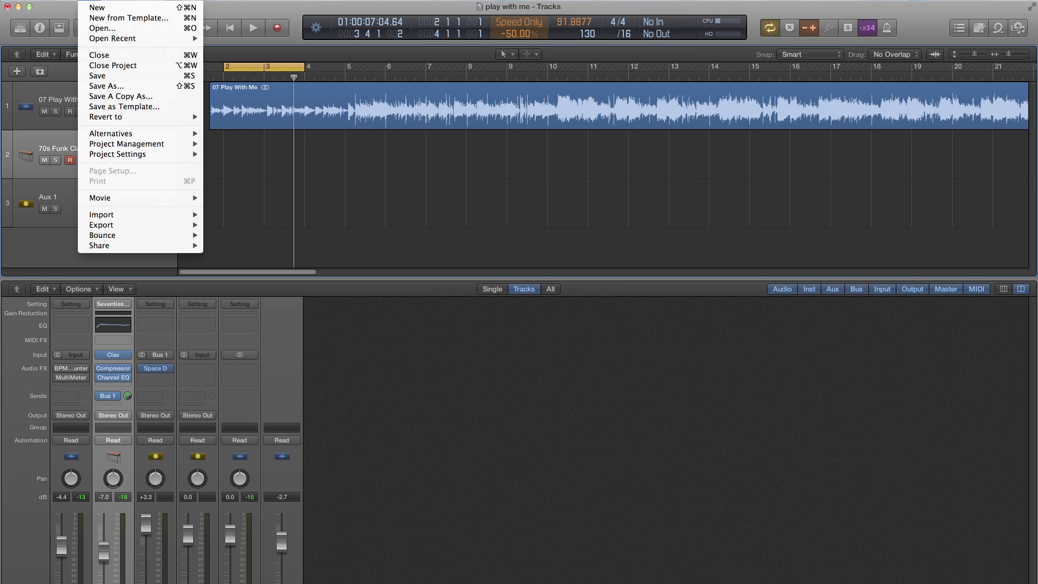
{"action": "mouse_move", "coordinate": [54, 1]}
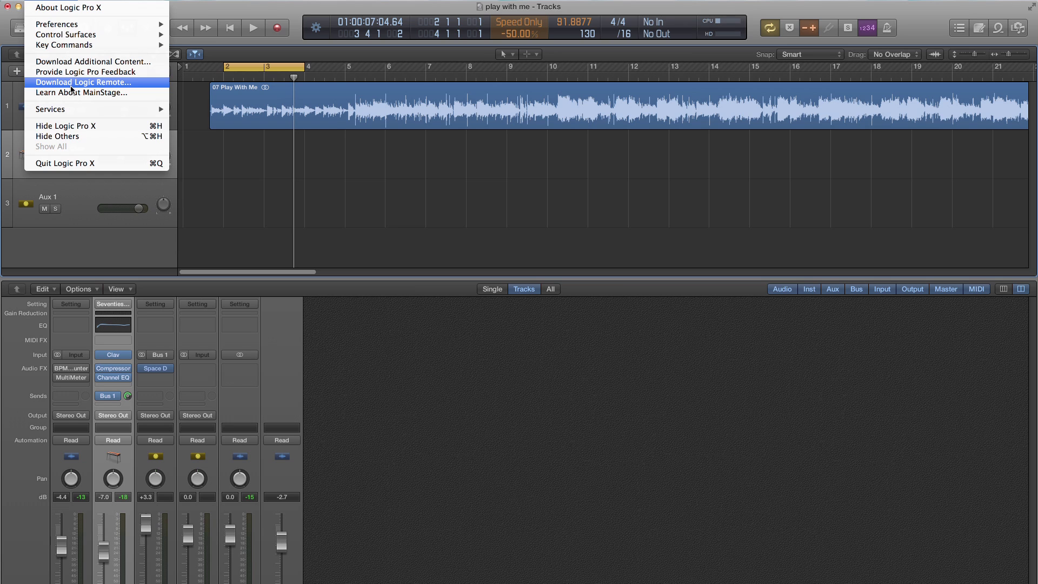
{"action": "mouse_move", "coordinate": [90, 25]}
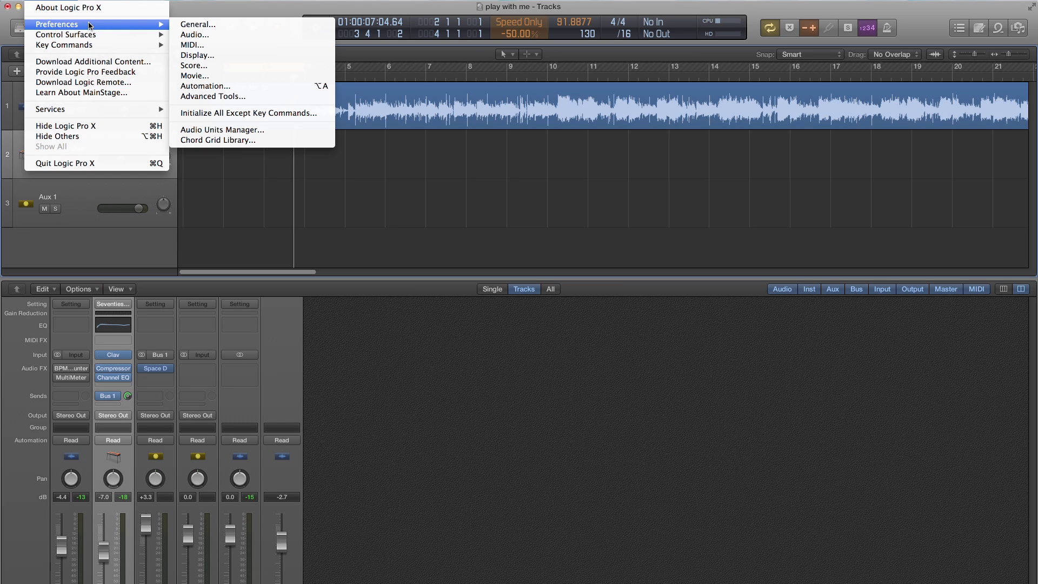
{"action": "mouse_move", "coordinate": [87, 1]}
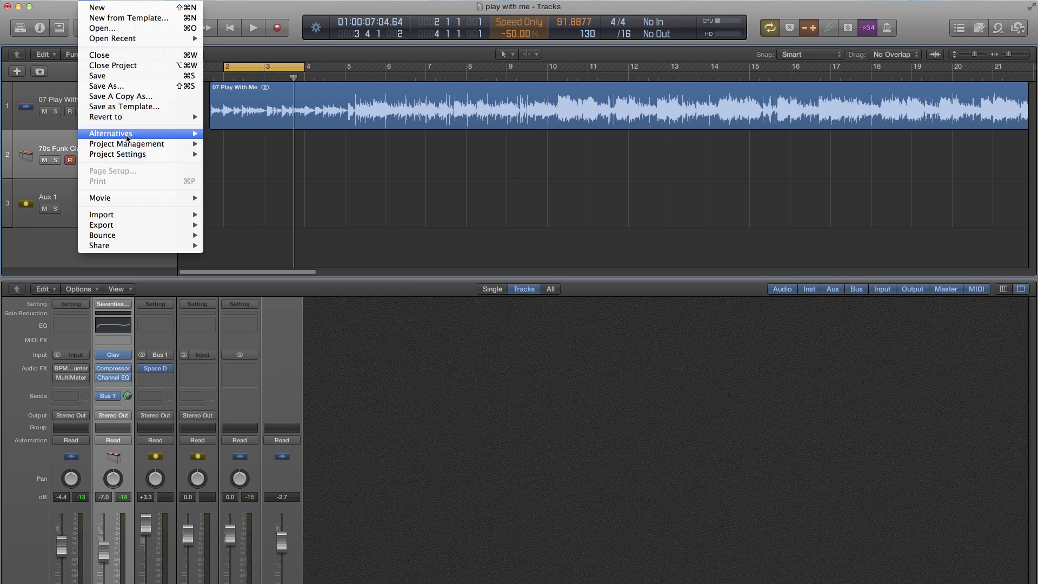
{"action": "mouse_move", "coordinate": [135, 155]}
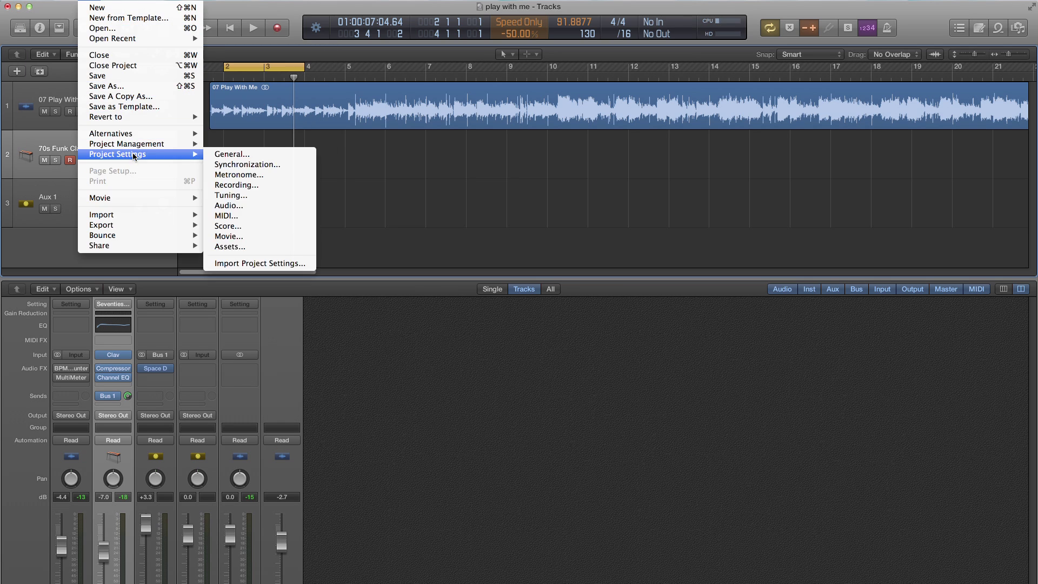
{"action": "left_click", "coordinate": [278, 187]}
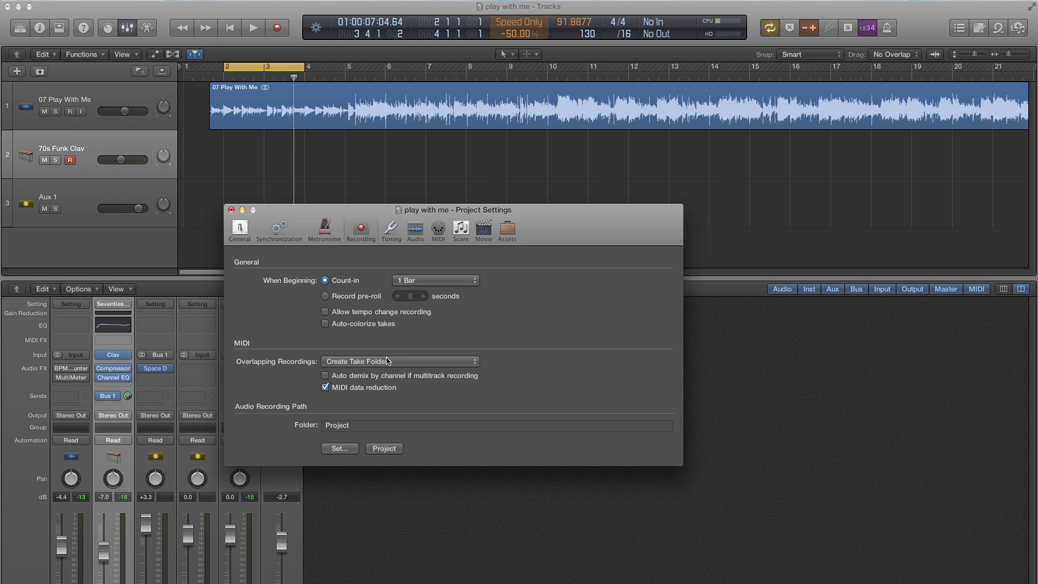
{"action": "left_click", "coordinate": [388, 361]}
{"action": "left_click", "coordinate": [393, 362]}
{"action": "left_click", "coordinate": [232, 210]}
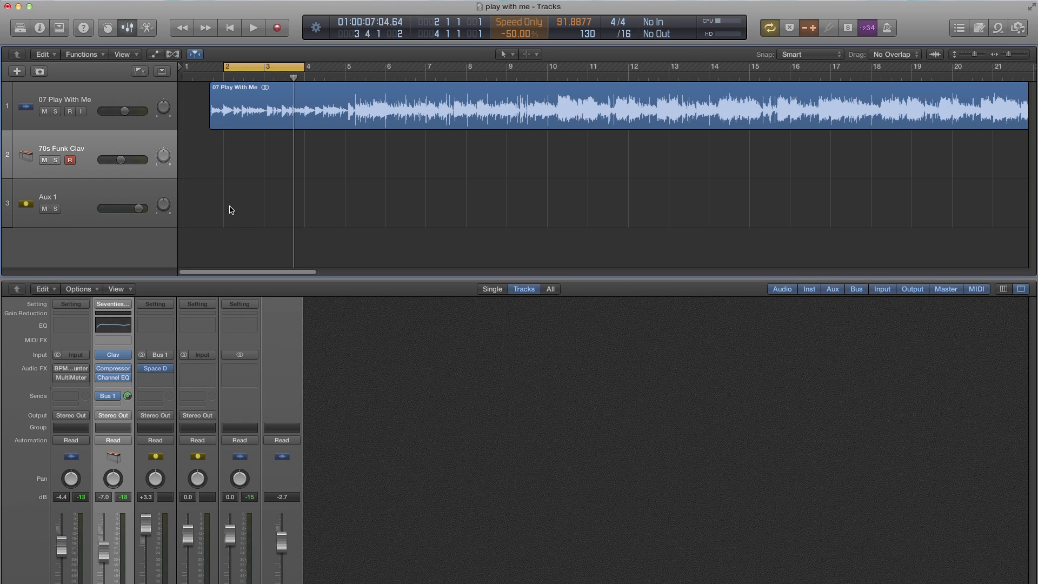
- Record MIDI takes on the 70s Funk Clav track over the cycle range from bar 2 to bar 4
{"action": "left_click", "coordinate": [279, 28]}
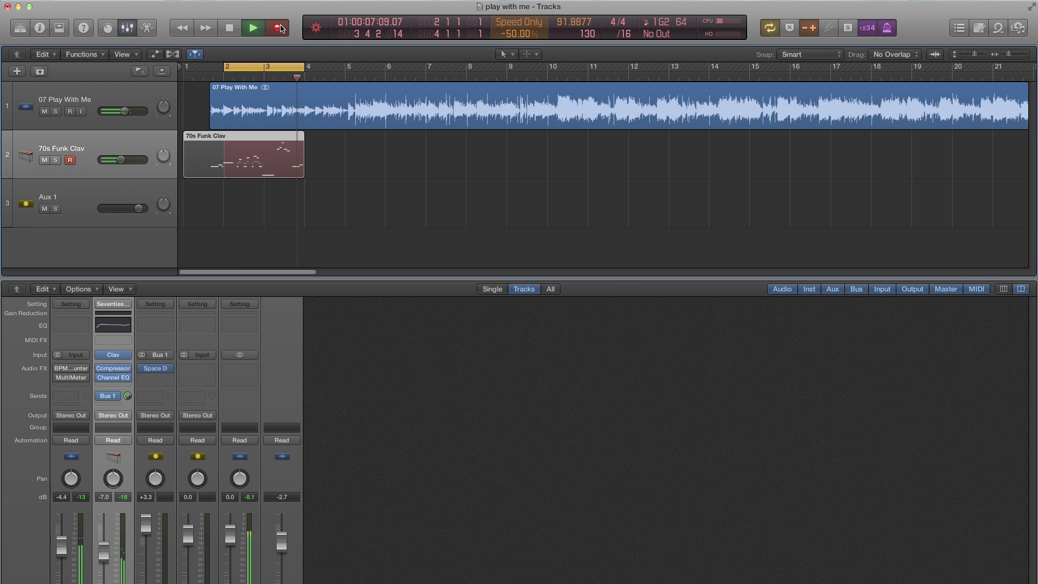
{"action": "key", "text": "space"}
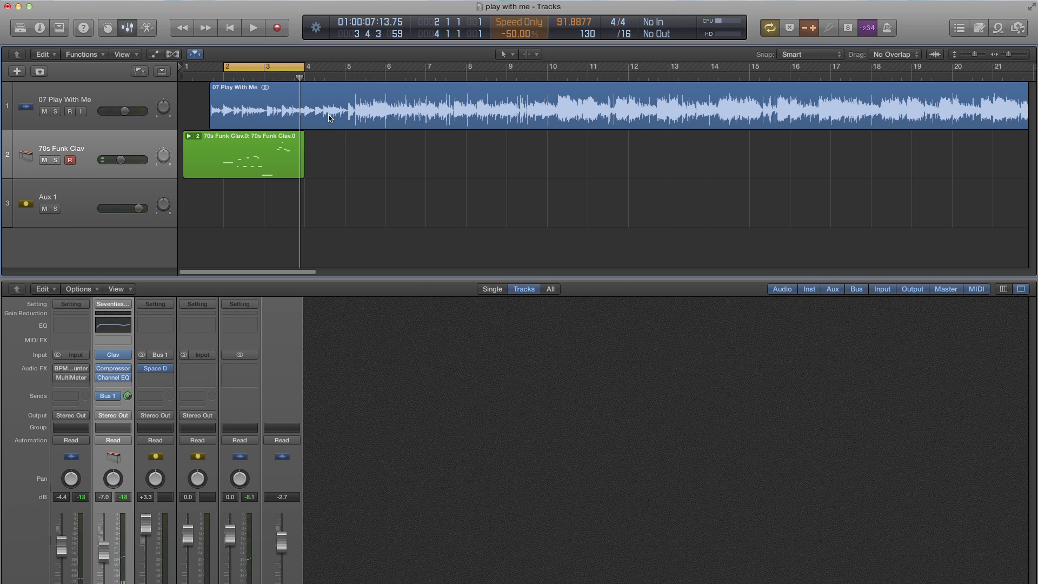
- Create a new track with duplicate settings from the 70s Funk Clav track
{"action": "left_click", "coordinate": [141, 144]}
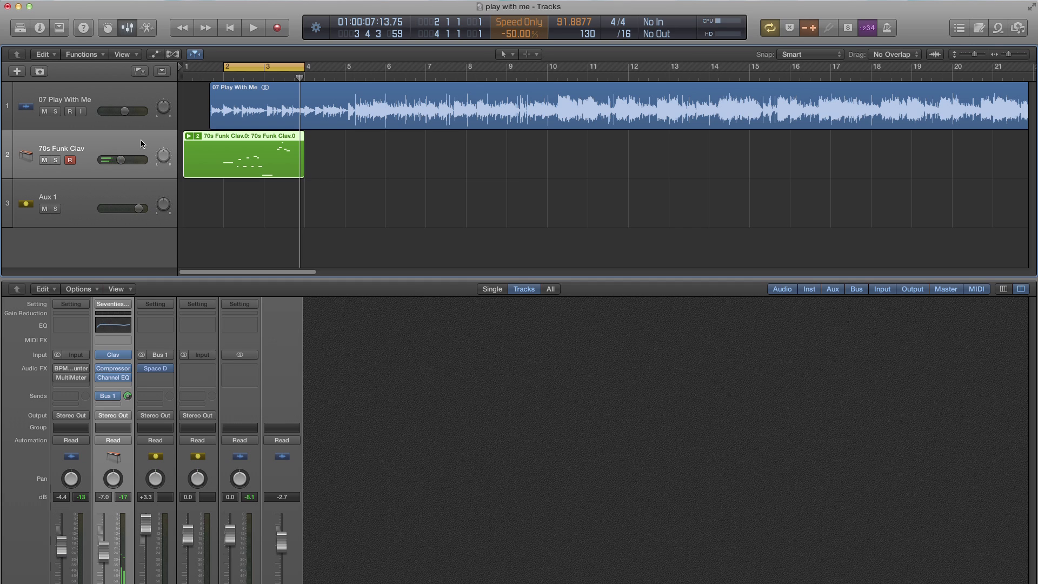
{"action": "left_click", "coordinate": [153, 13]}
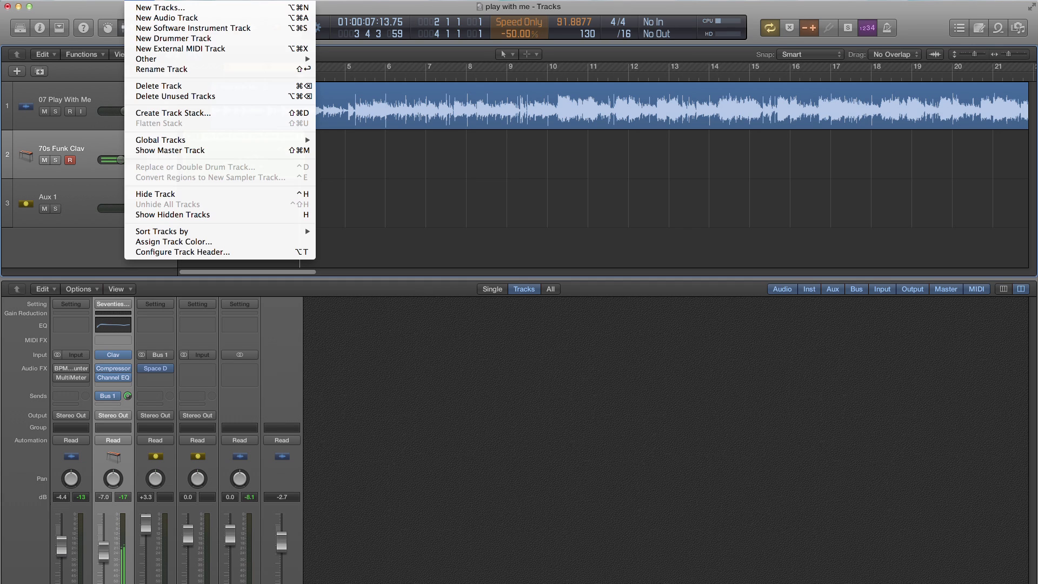
{"action": "mouse_move", "coordinate": [164, 61]}
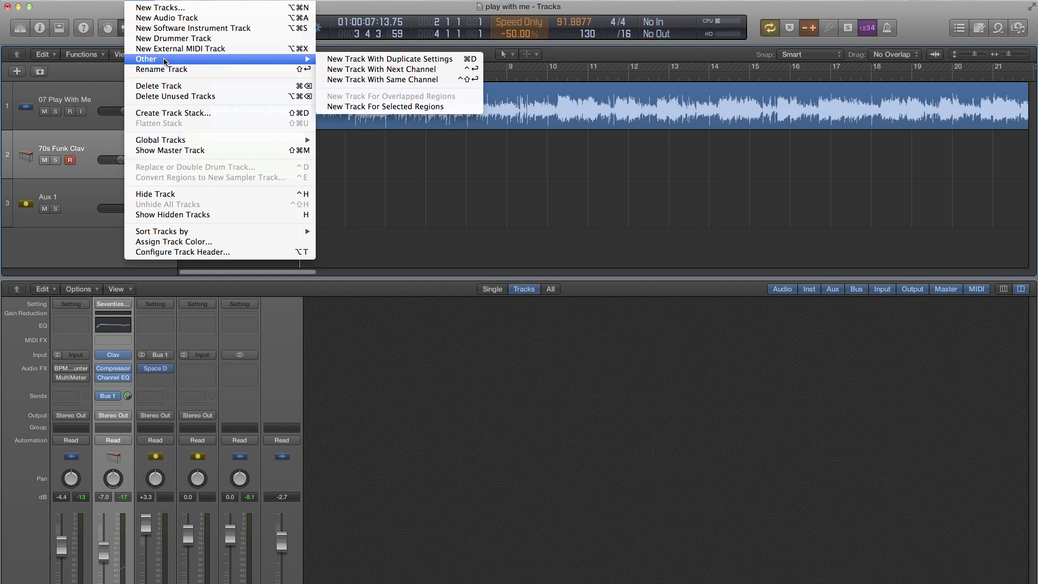
{"action": "left_click", "coordinate": [335, 59]}
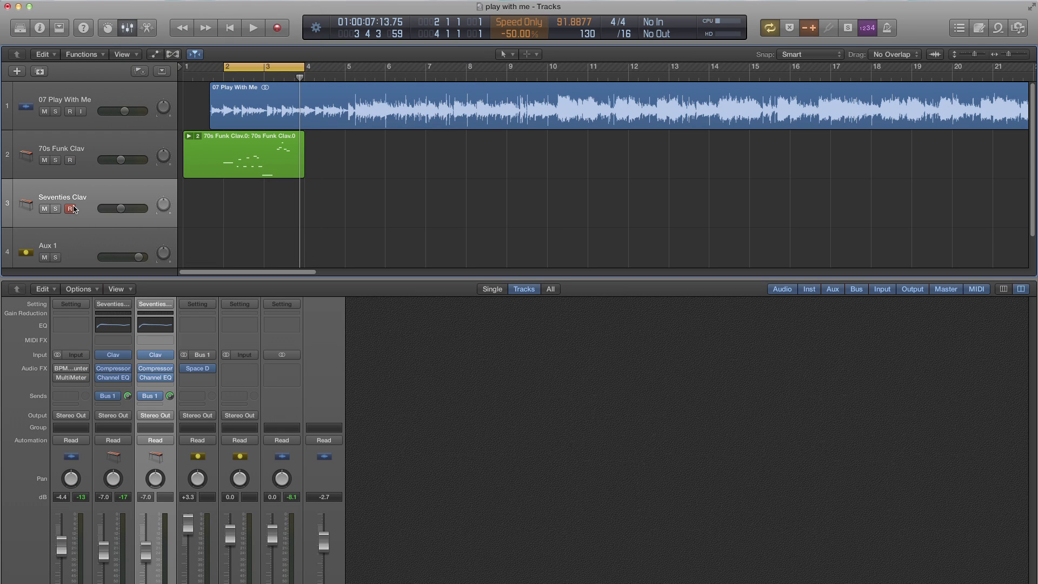
- With the 70s Funk Clav track temporarily muted, record MIDI takes on the Seventies Clav track over the cycle range from bar 2 to bar 4
{"action": "left_click", "coordinate": [45, 161]}
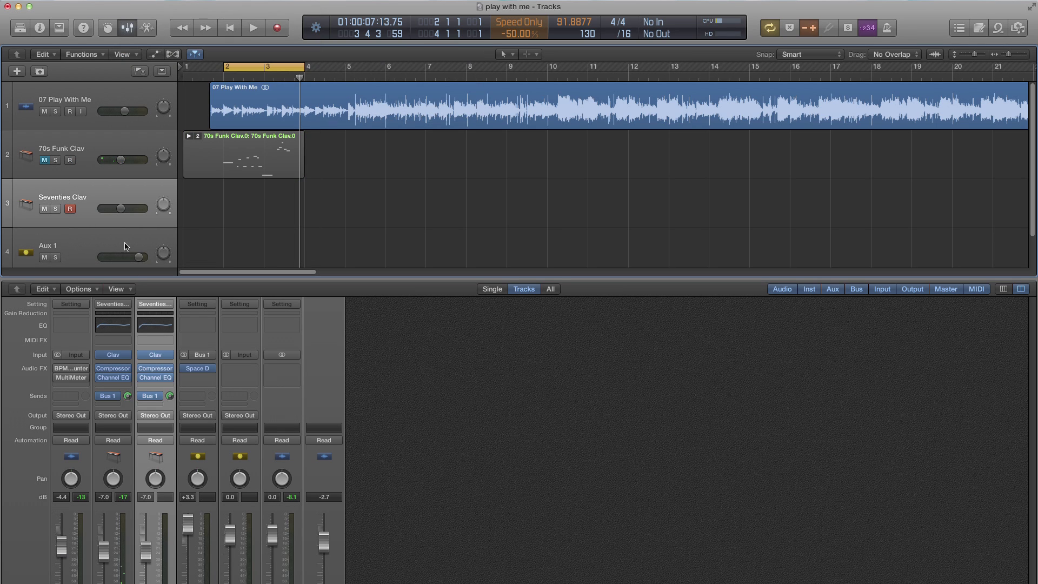
{"action": "left_click", "coordinate": [279, 28]}
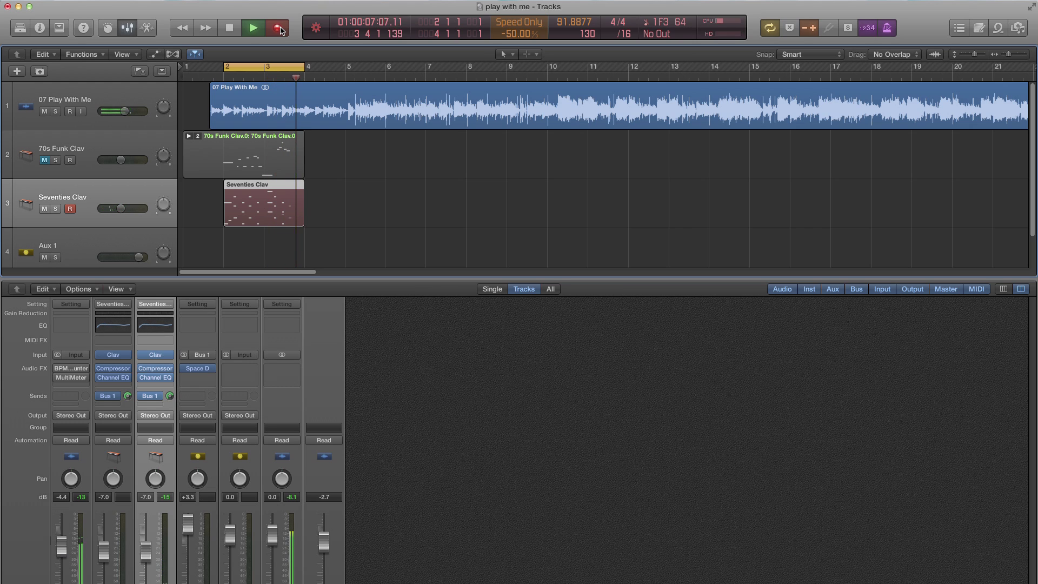
{"action": "key", "text": "space"}
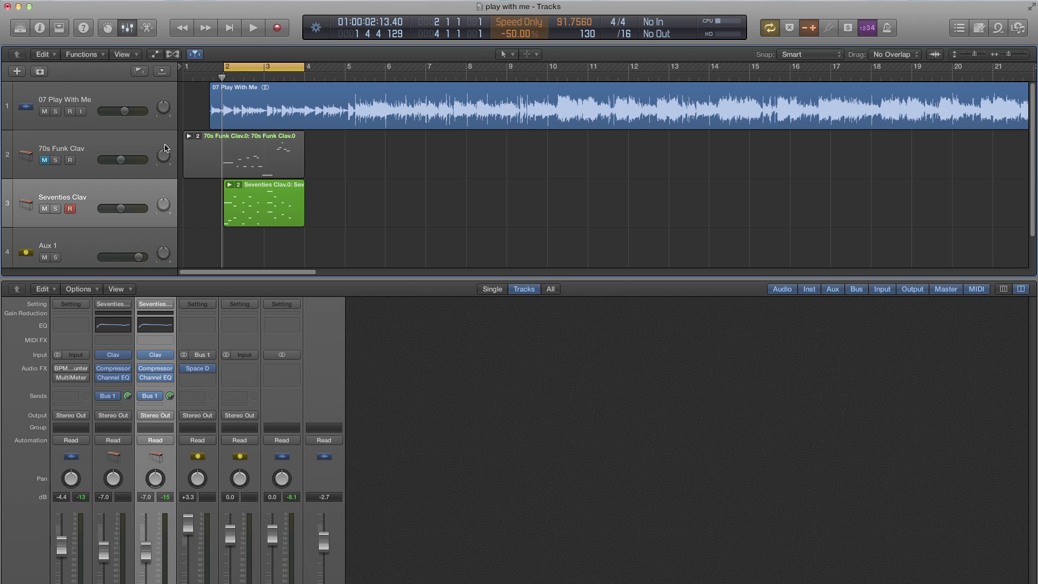
{"action": "left_click", "coordinate": [48, 160]}
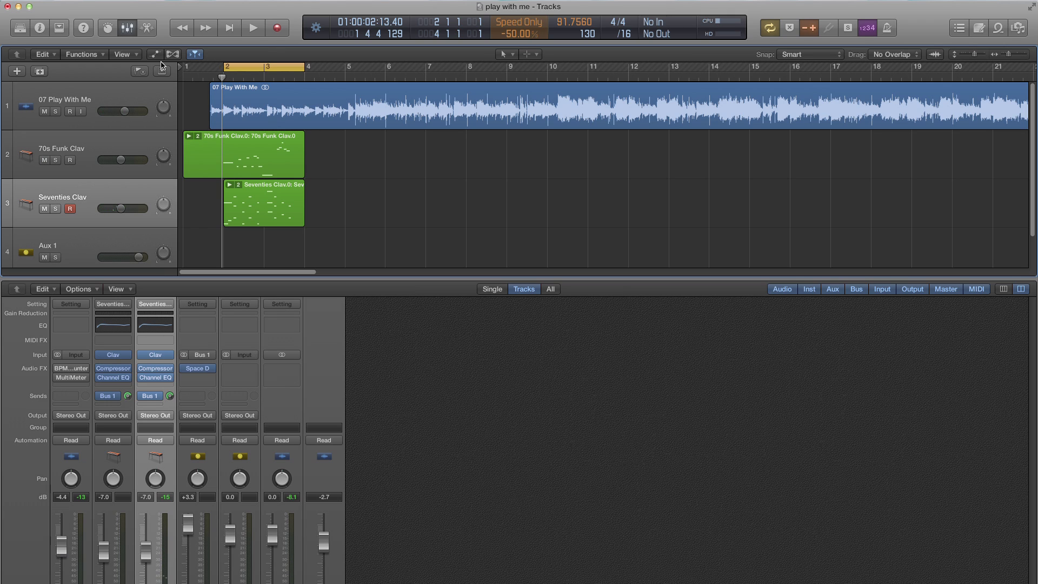
- Show both clav parts in an enlarged score editor and briefly play them with the song
{"action": "left_click", "coordinate": [146, 28]}
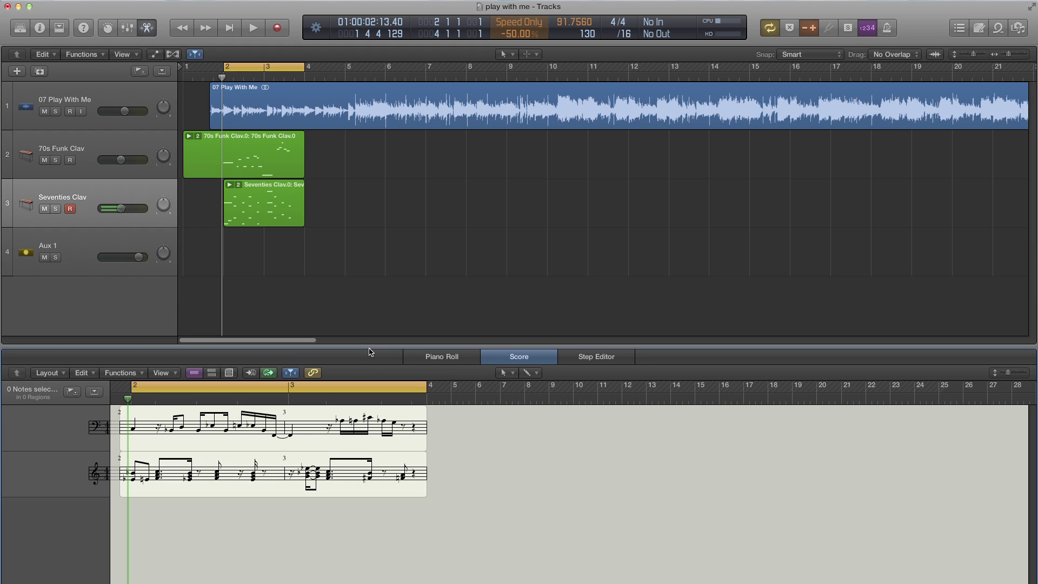
{"action": "left_click_drag", "start_coordinate": [373, 347], "coordinate": [377, 251]}
{"action": "key", "text": "space"}
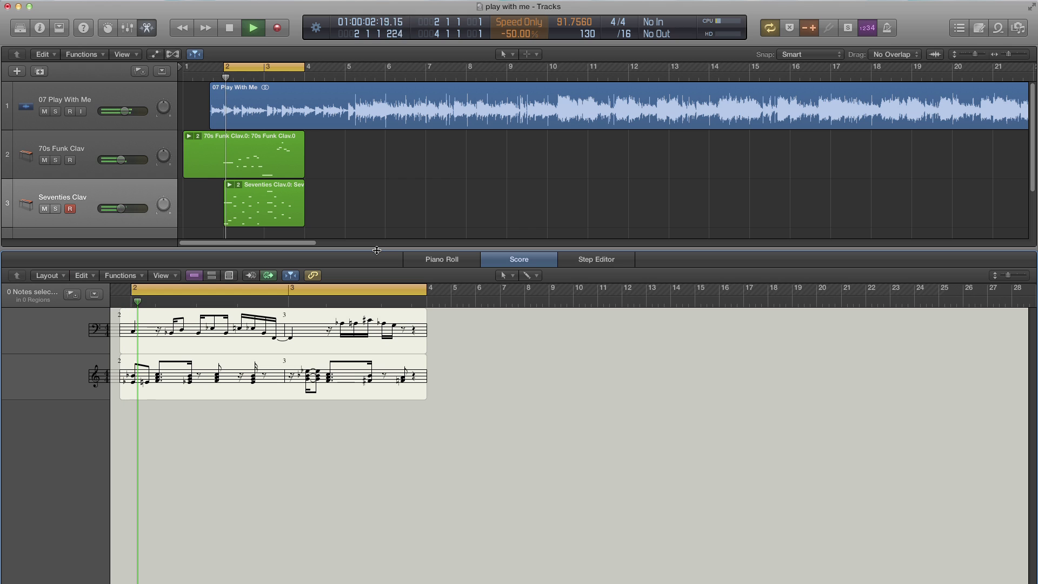
{"action": "key", "text": "space"}
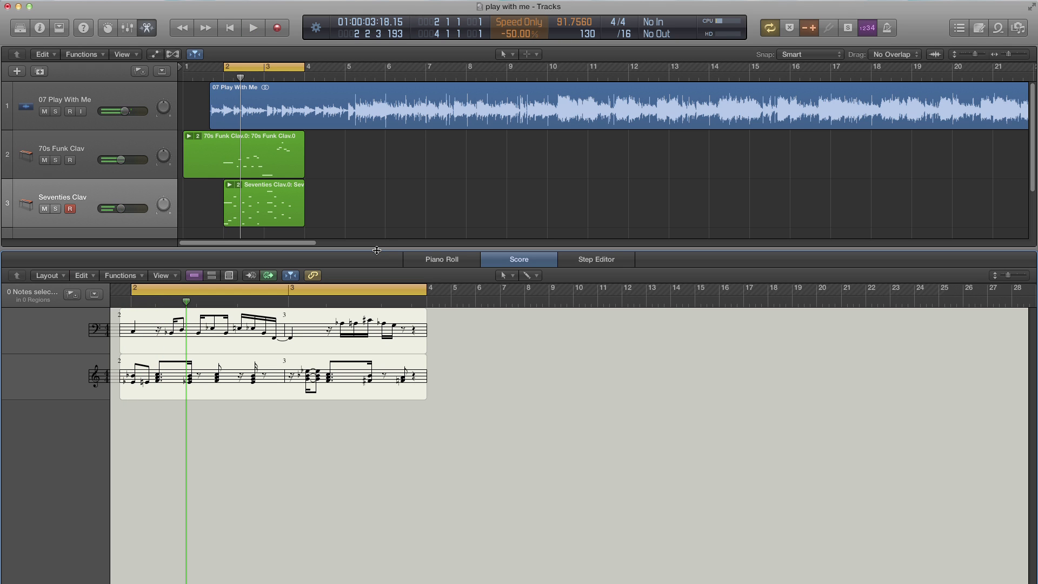
- Move the 70s Funk Clav track below the Seventies Clav track and show both parts together in the score
{"action": "left_click_drag", "start_coordinate": [99, 140], "coordinate": [139, 212]}
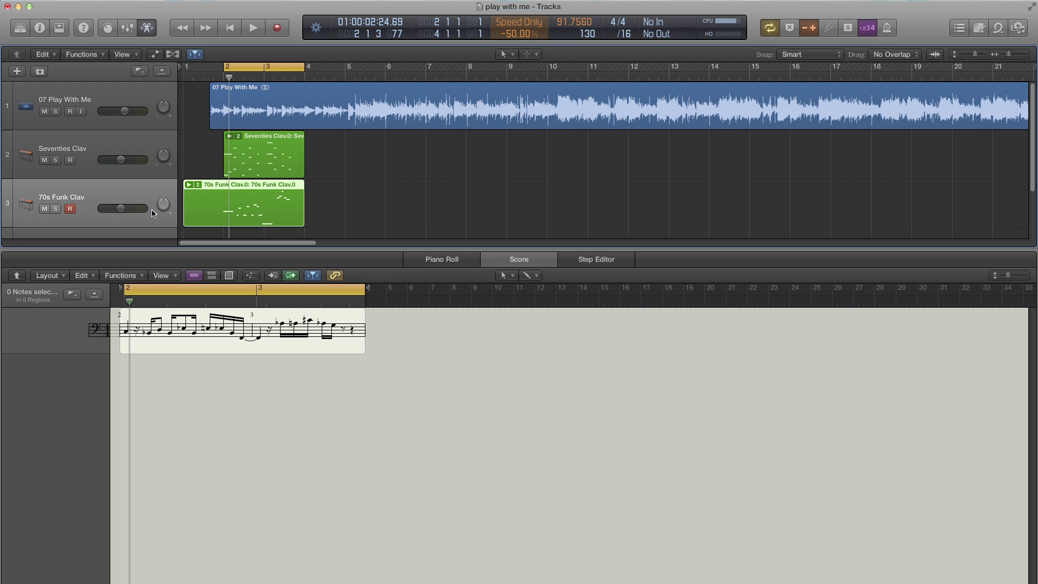
{"action": "key", "text": "space"}
{"action": "key", "text": "space"}
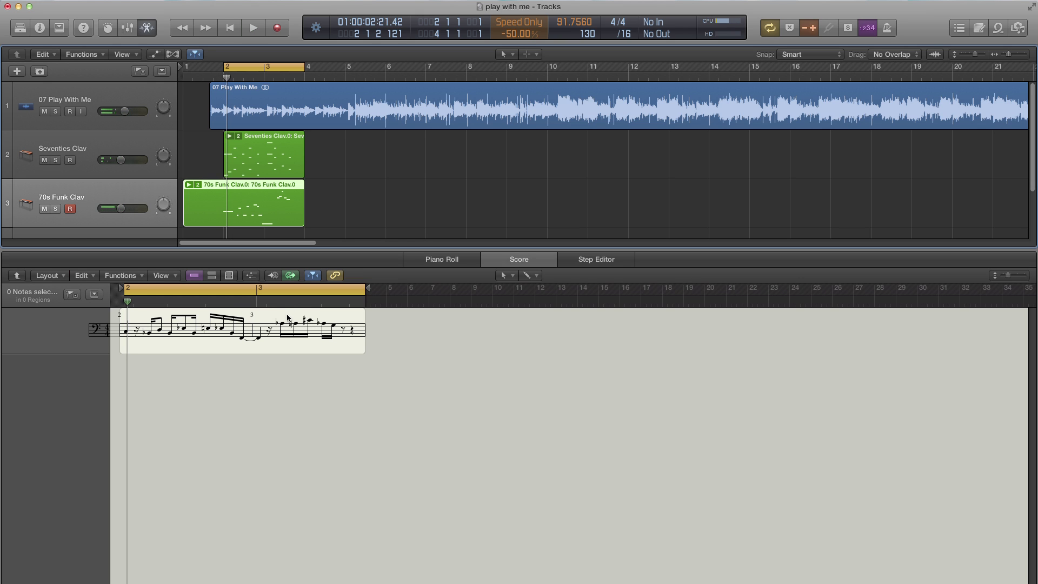
{"action": "left_click", "coordinate": [287, 318]}
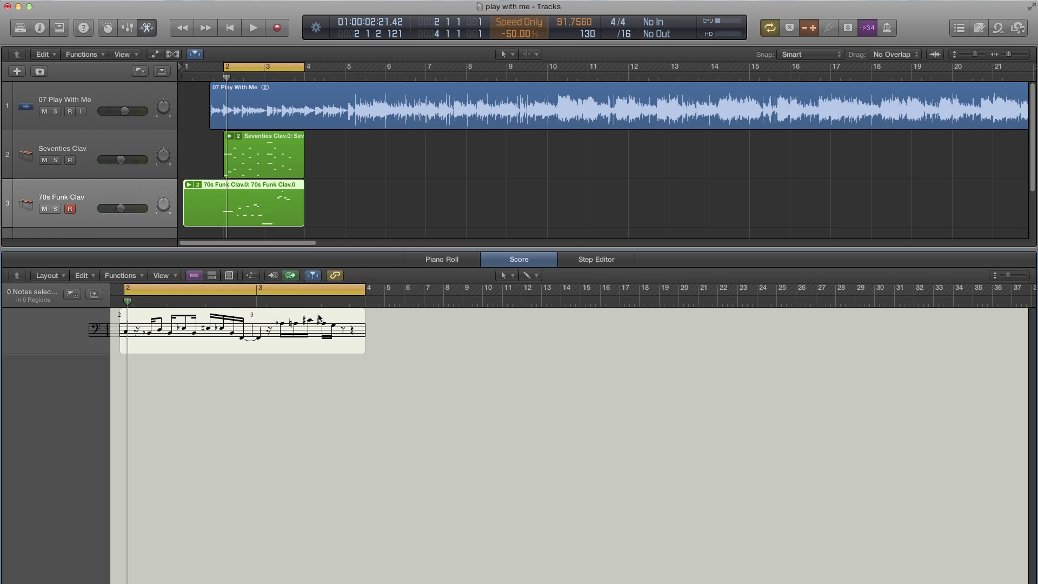
{"action": "key", "text": "super+shift+a"}
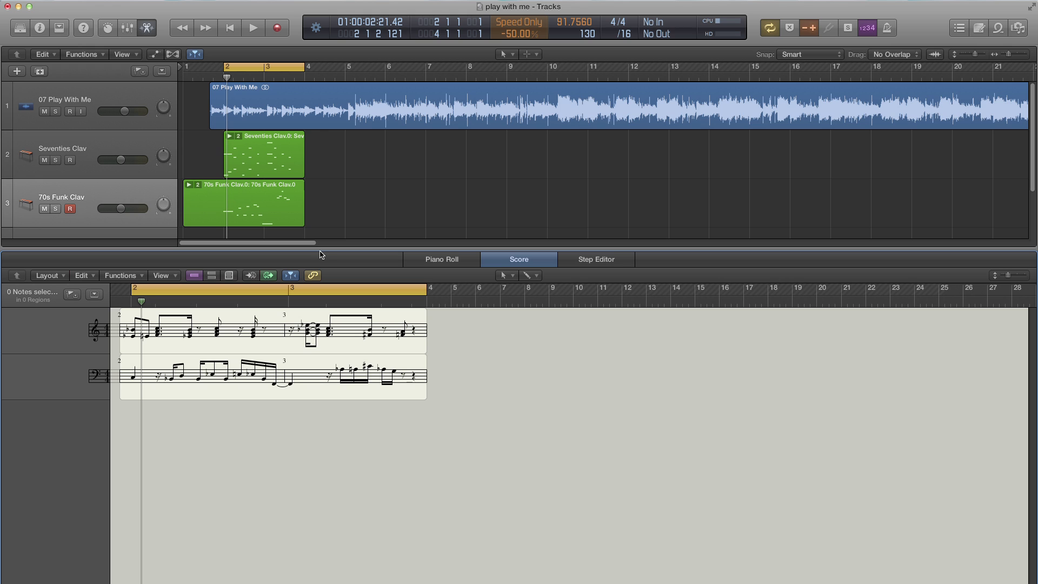
- Play both clav parts along with the slowed song while following their notation in the score
{"action": "key", "text": "space"}
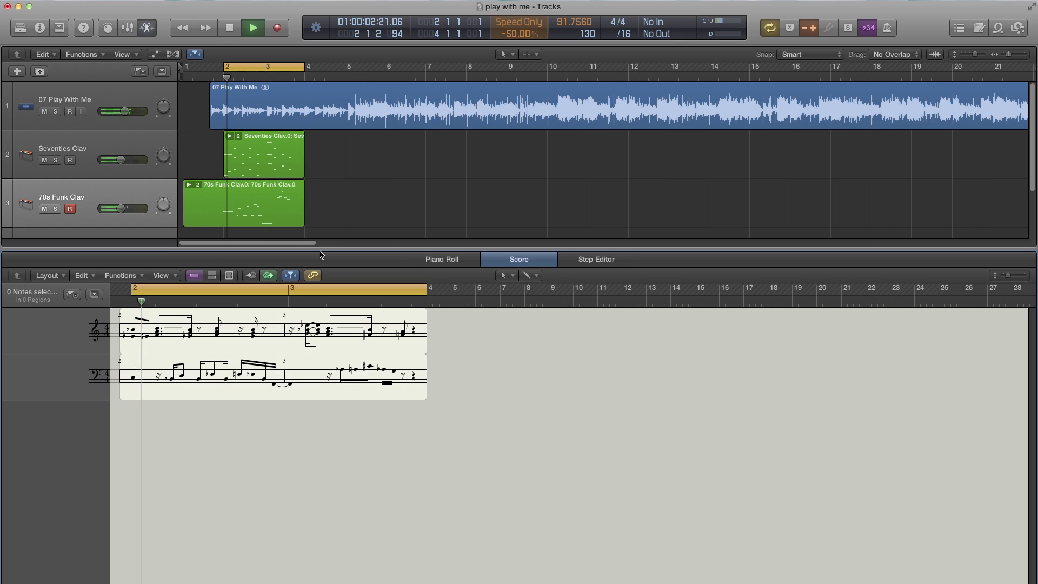
{"action": "key", "text": "space"}
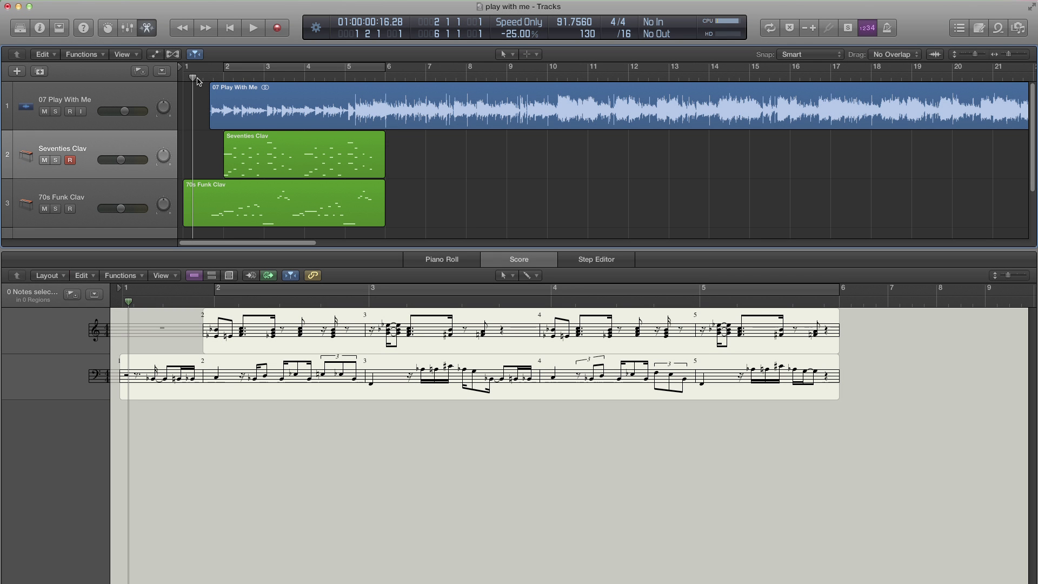
{"action": "key", "text": "space"}
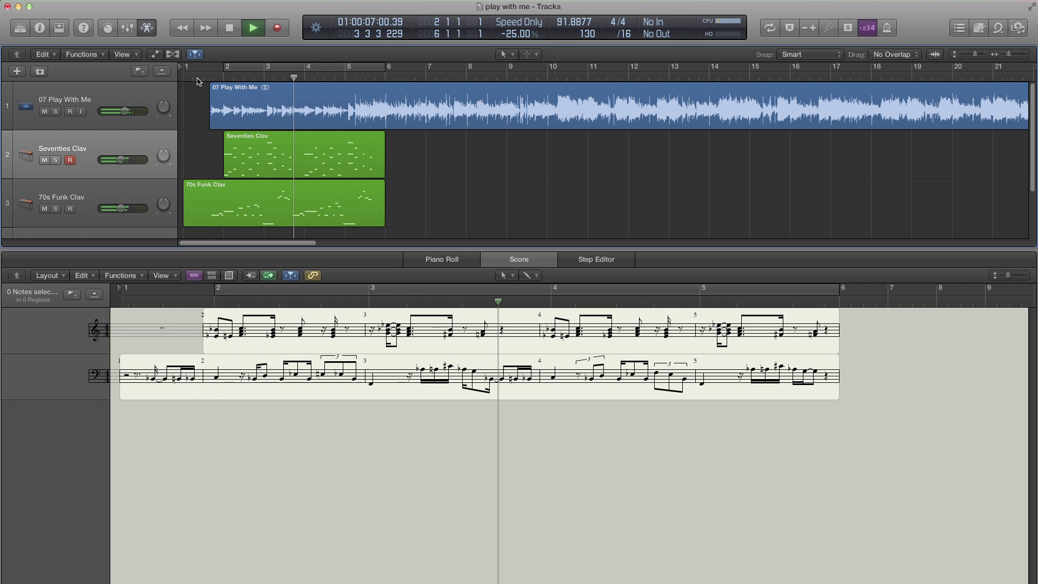
{"action": "key", "text": "space"}
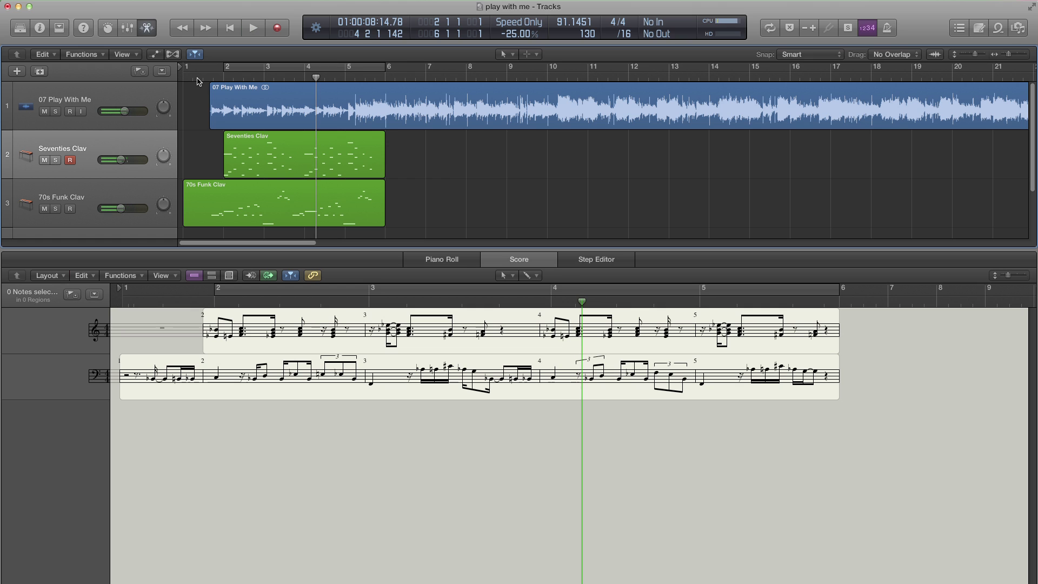
- Set the I/O buffer size to 64 samples in the audio device preferences and apply the change
{"action": "left_click", "coordinate": [89, 5]}
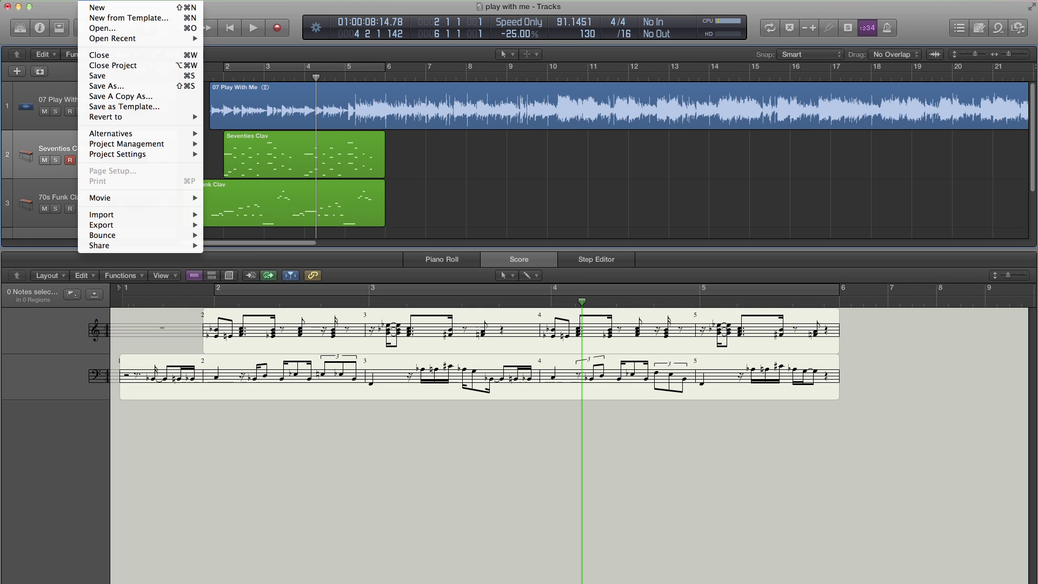
{"action": "mouse_move", "coordinate": [43, 6]}
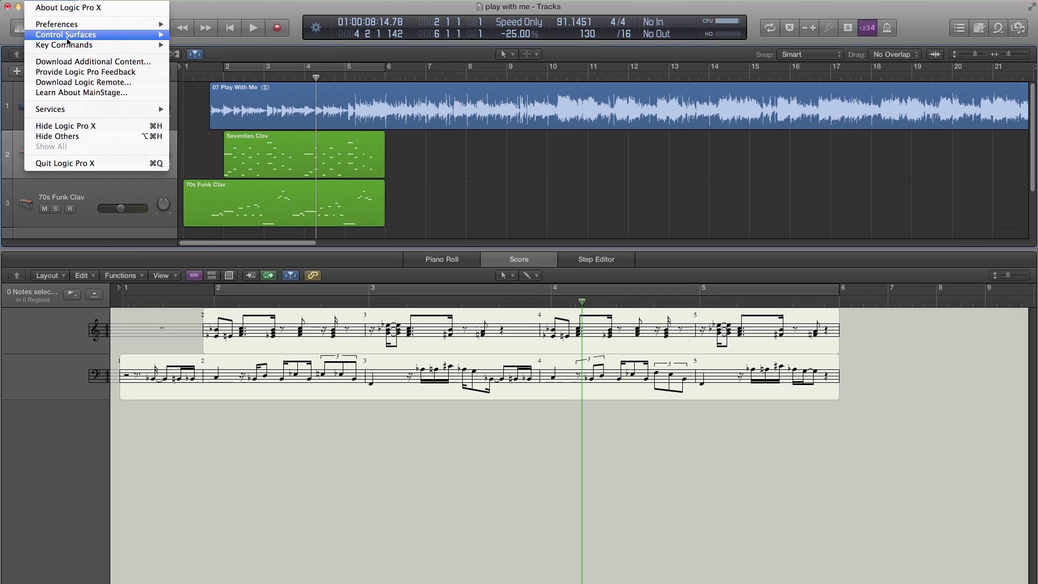
{"action": "mouse_move", "coordinate": [79, 27]}
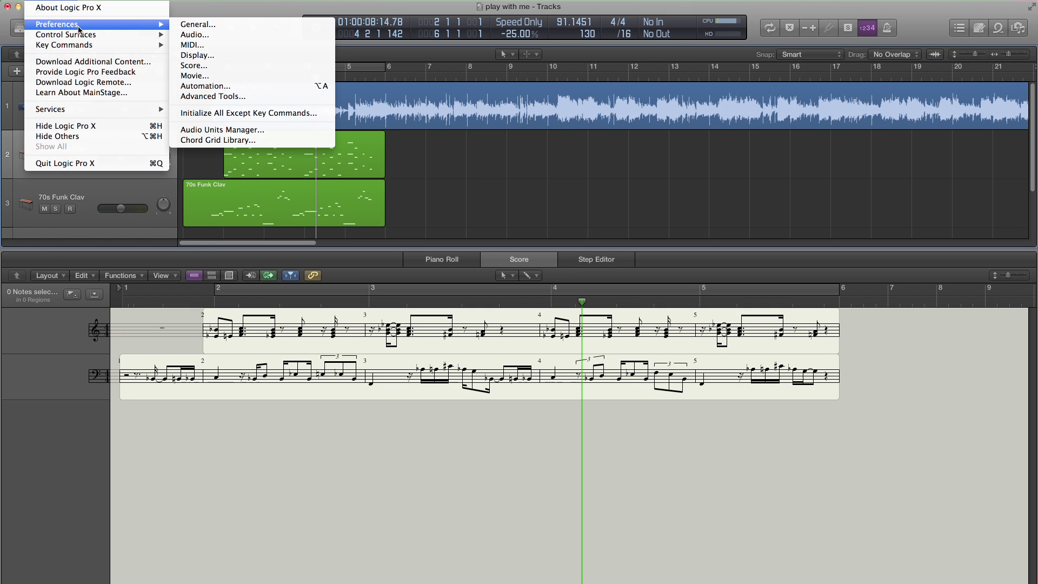
{"action": "left_click", "coordinate": [204, 36]}
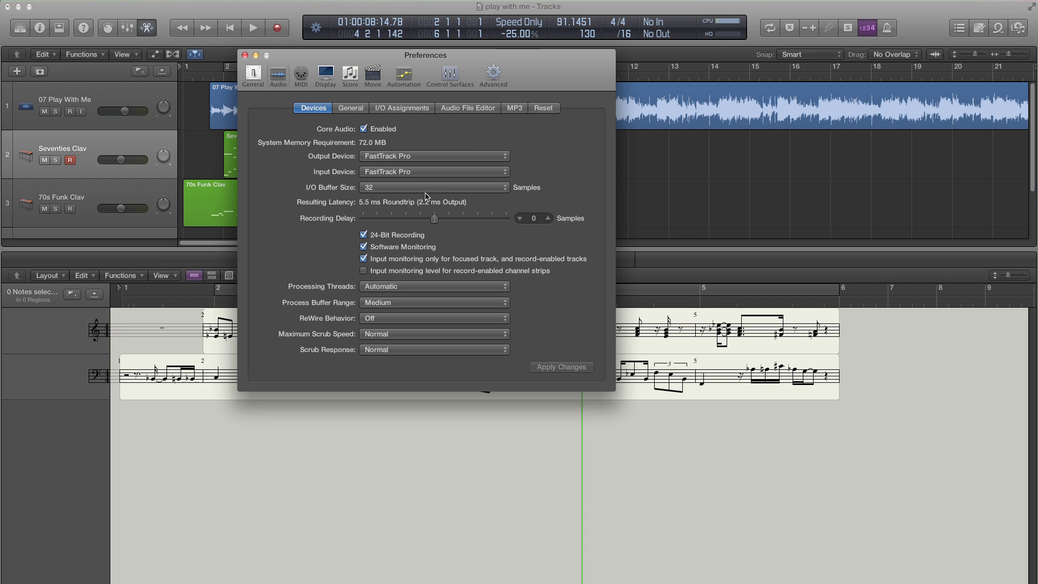
{"action": "left_click", "coordinate": [427, 190]}
{"action": "left_click", "coordinate": [428, 202]}
{"action": "left_click", "coordinate": [562, 370]}
{"action": "left_click", "coordinate": [563, 370]}
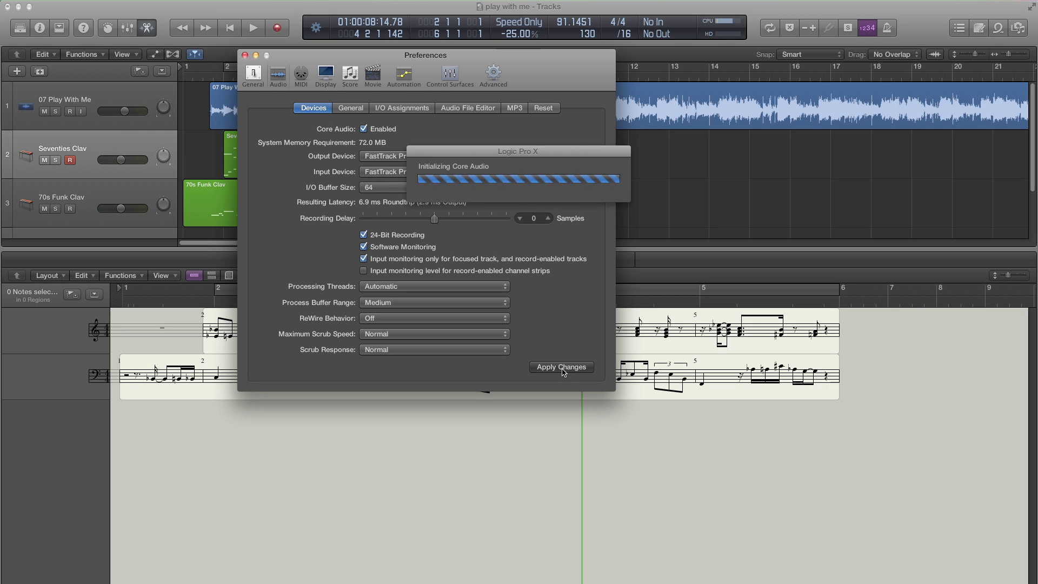
{"action": "left_click", "coordinate": [245, 55]}
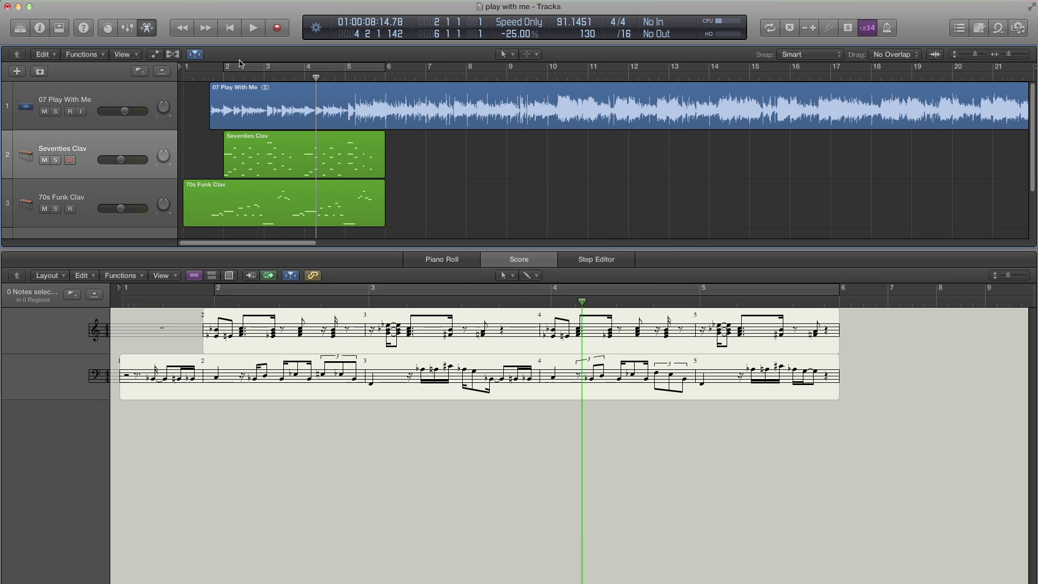
- Play the song with both clav parts from just before bar 2 until past the start of bar 6
{"action": "double_click", "coordinate": [212, 79]}
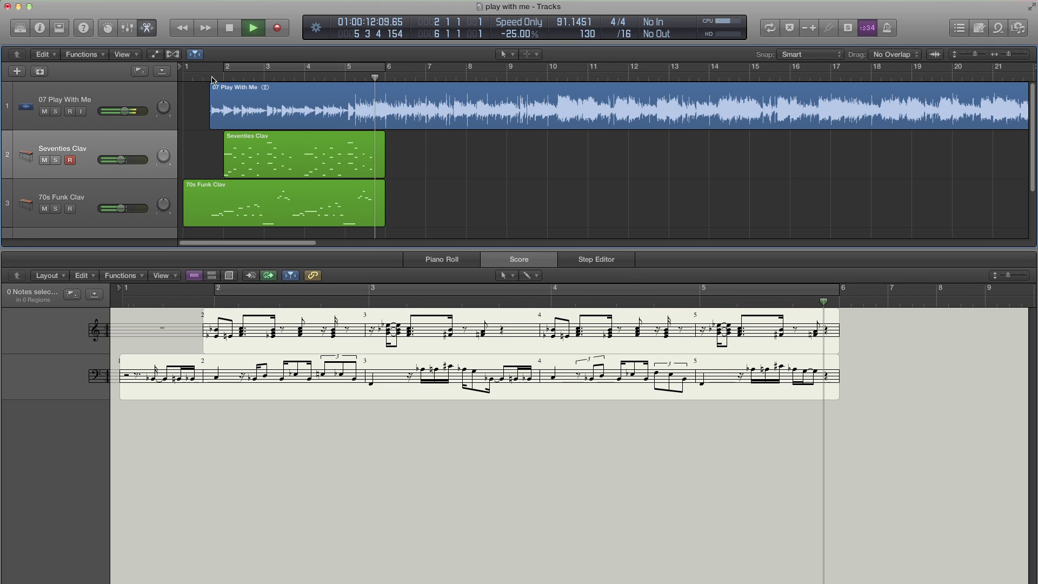
{"action": "key", "text": "space"}
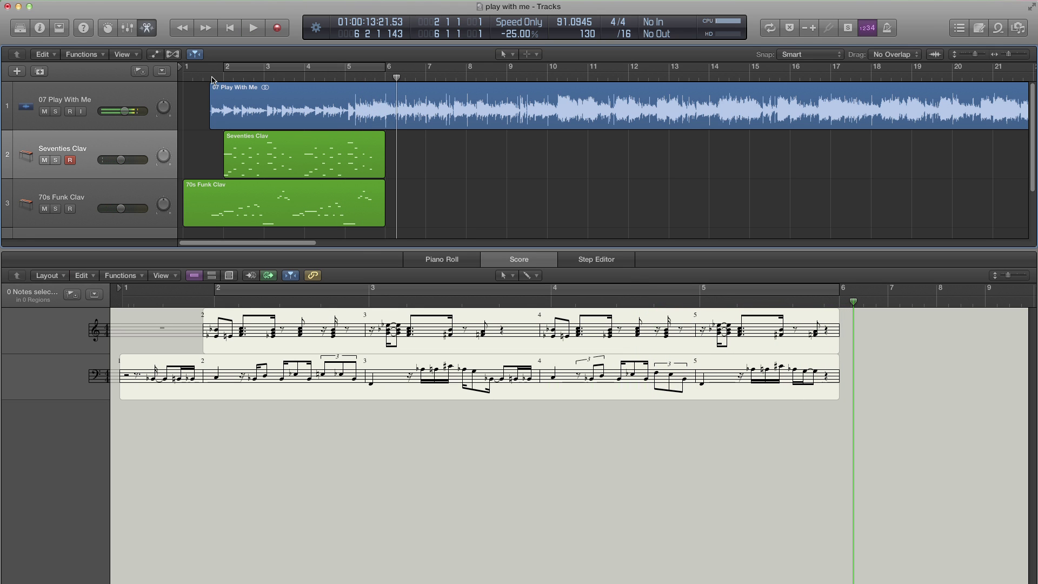